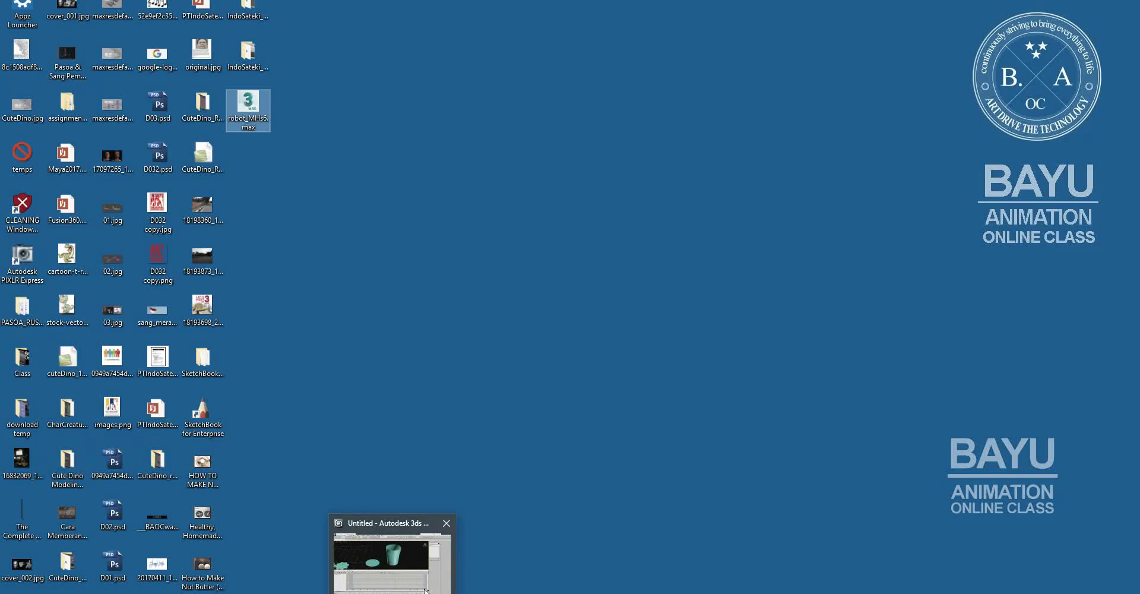
Step: Bring up 3ds Max, enlarge the Perspective viewport, and tilt it down over the cup, disc and gears
{"action": "left_click", "coordinate": [392, 558]}
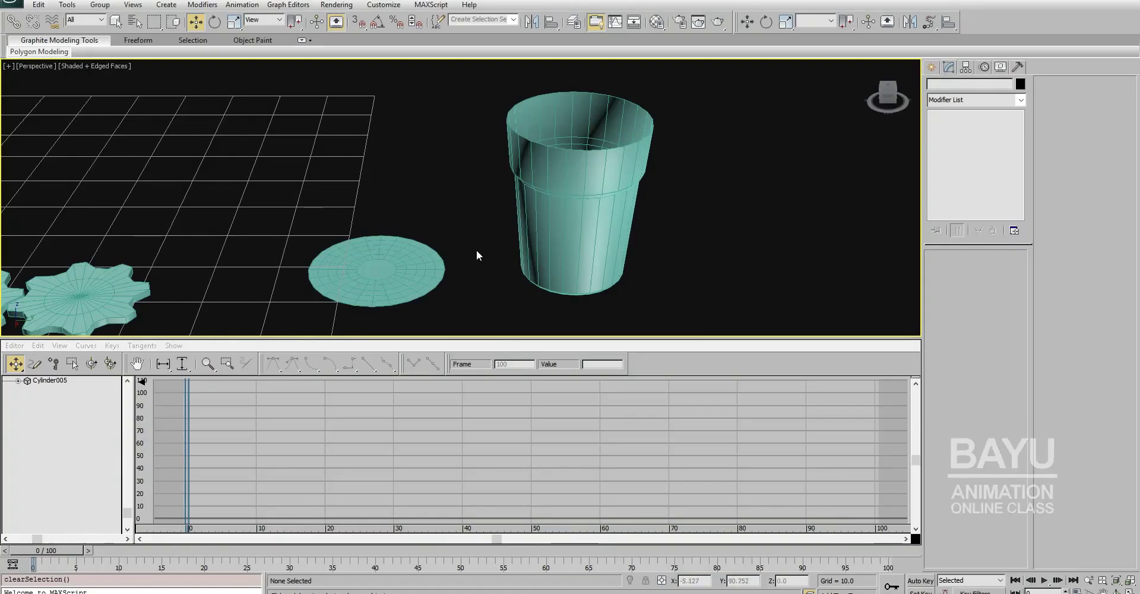
{"action": "middle_click_drag", "start_coordinate": [475, 251], "coordinate": [478, 254]}
{"action": "left_click_drag", "start_coordinate": [503, 344], "coordinate": [501, 404]}
{"action": "mouse_move", "coordinate": [476, 283]}
{"action": "middle_mouse_down"}
{"action": "mouse_move", "coordinate": [464, 322]}
{"action": "mouse_move", "coordinate": [493, 319]}
{"action": "middle_mouse_up"}
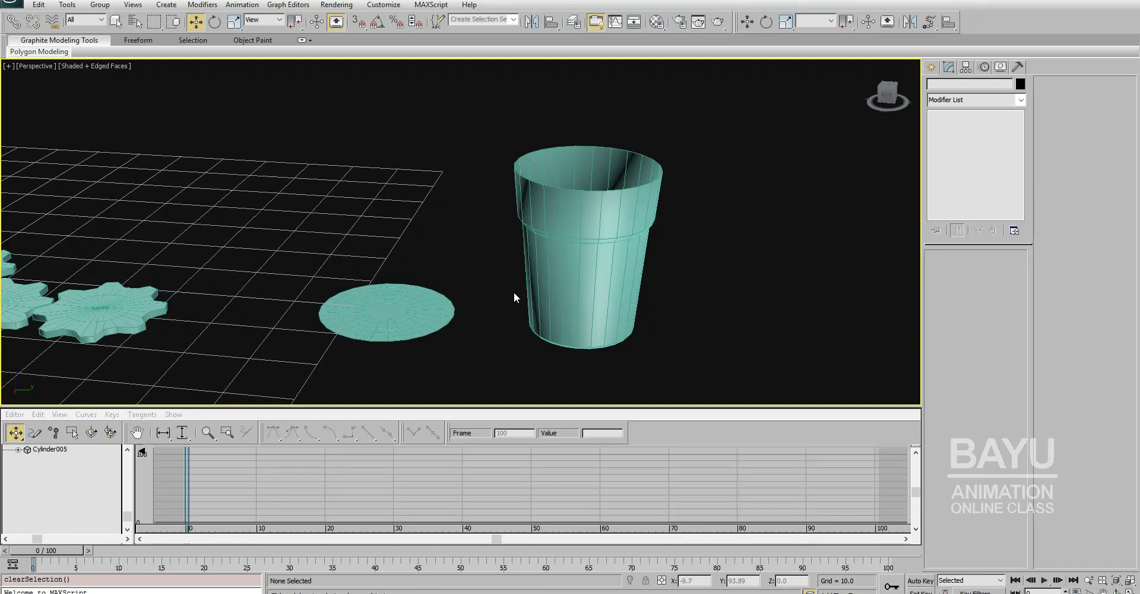
{"action": "middle_click_drag", "start_coordinate": [431, 297], "coordinate": [433, 340], "text": "alt"}
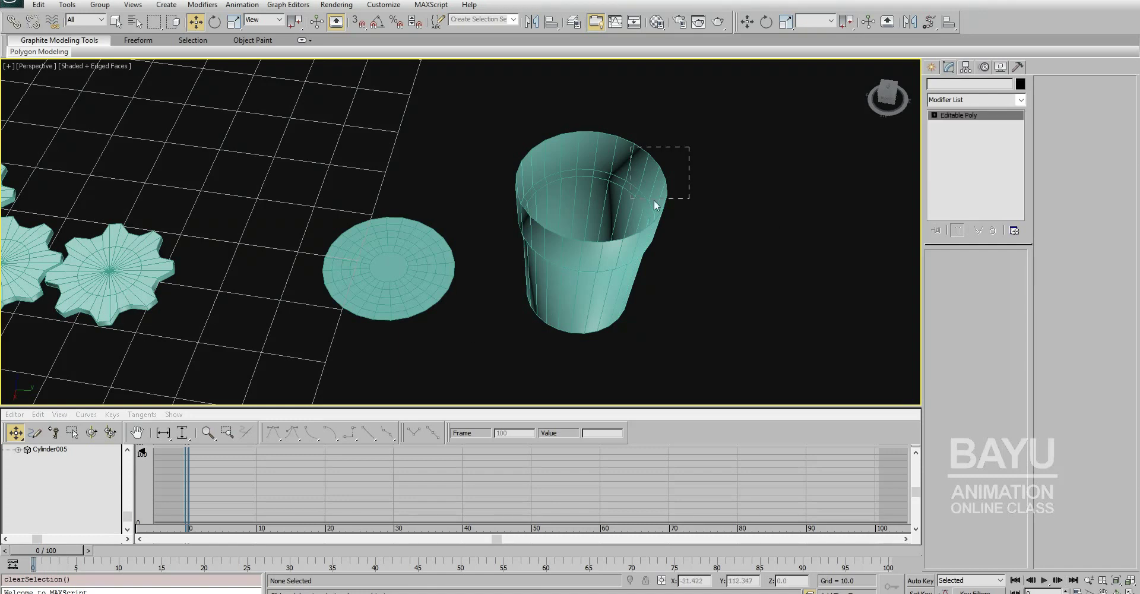
Step: Clone Cylinder004 as an independent Copy, Cylinder006, and move it right of the original cup
{"action": "left_click_drag", "start_coordinate": [610, 196], "coordinate": [687, 152]}
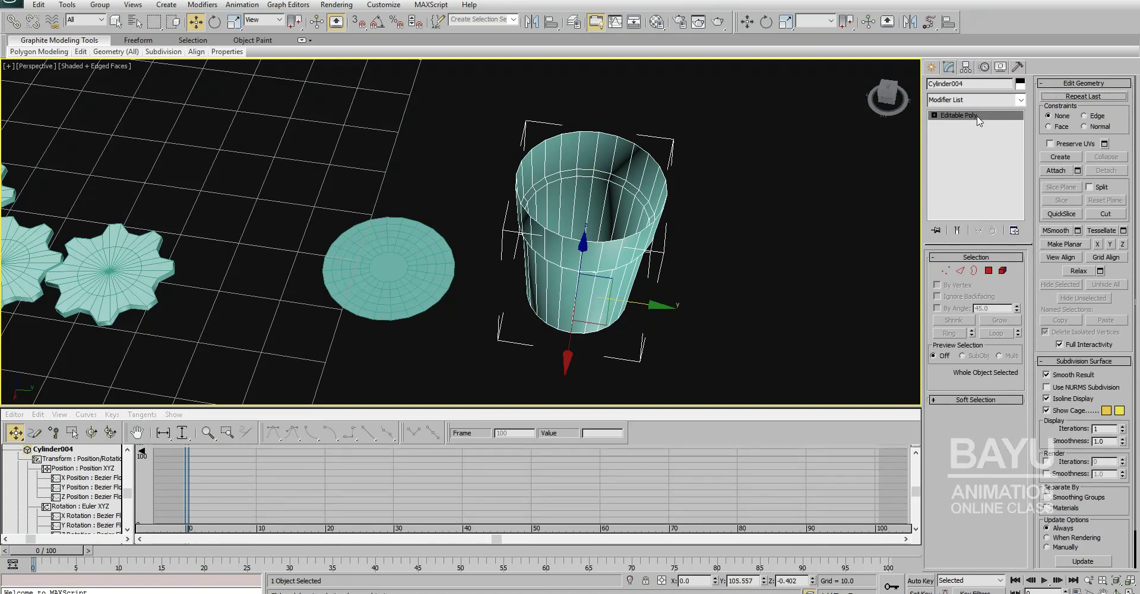
{"action": "right_click", "coordinate": [977, 121]}
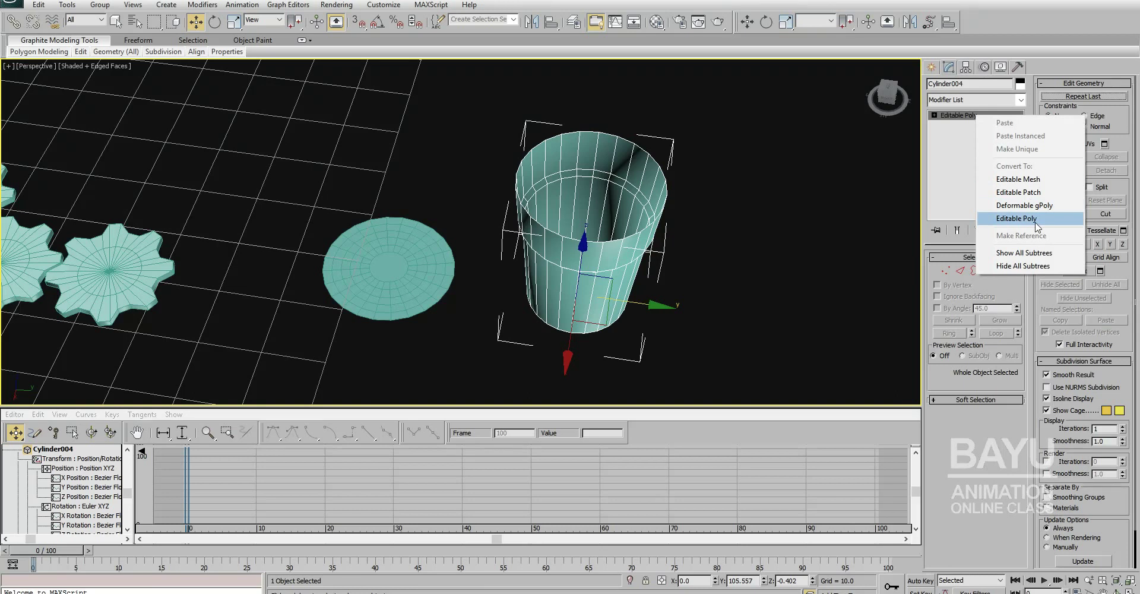
{"action": "left_click", "coordinate": [737, 233]}
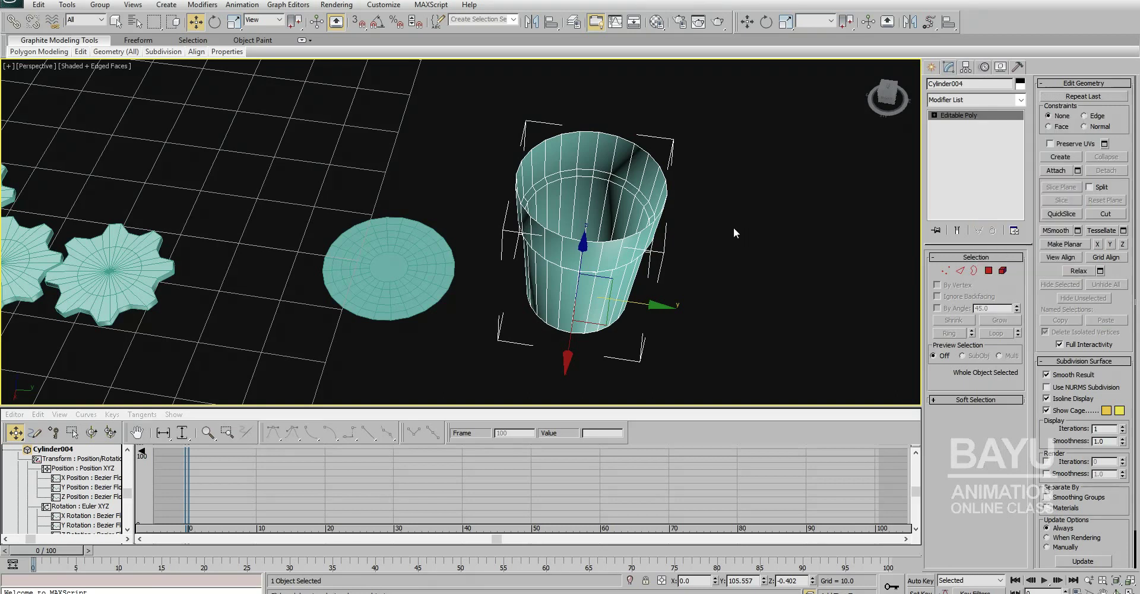
{"action": "left_click", "coordinate": [737, 233]}
{"action": "left_click", "coordinate": [612, 203]}
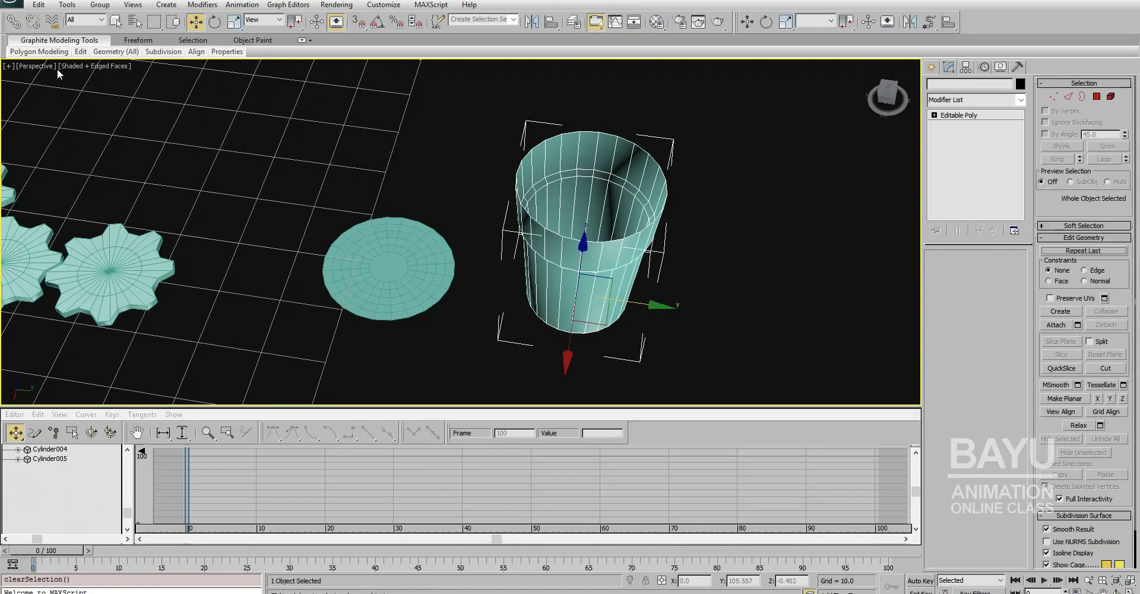
{"action": "left_click", "coordinate": [38, 5]}
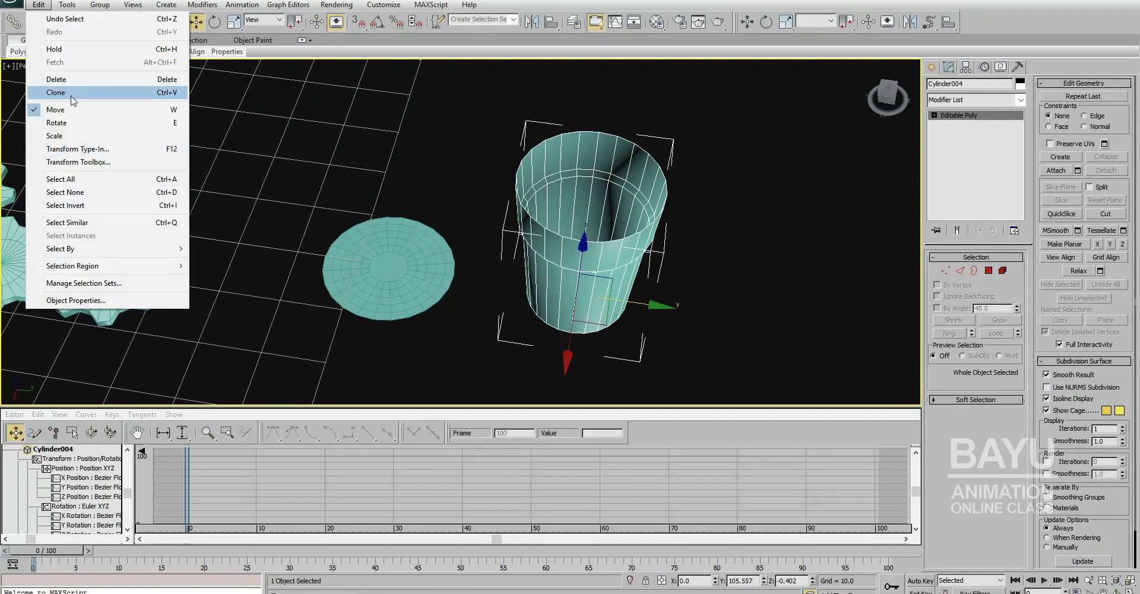
{"action": "left_click", "coordinate": [72, 96]}
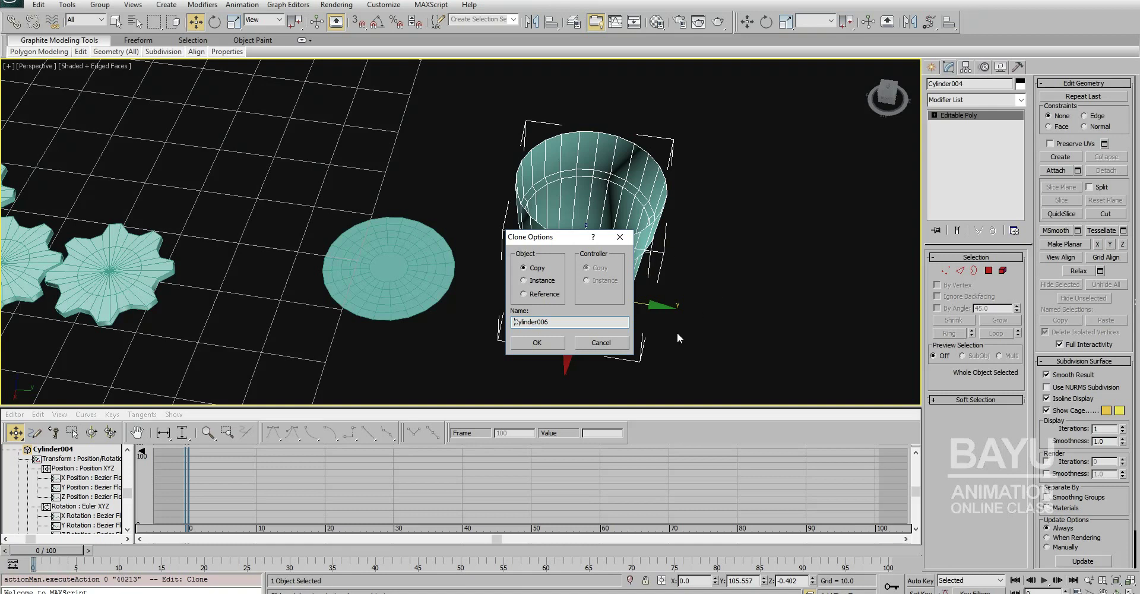
{"action": "left_click", "coordinate": [540, 342]}
{"action": "left_click_drag", "start_coordinate": [658, 309], "coordinate": [884, 332]}
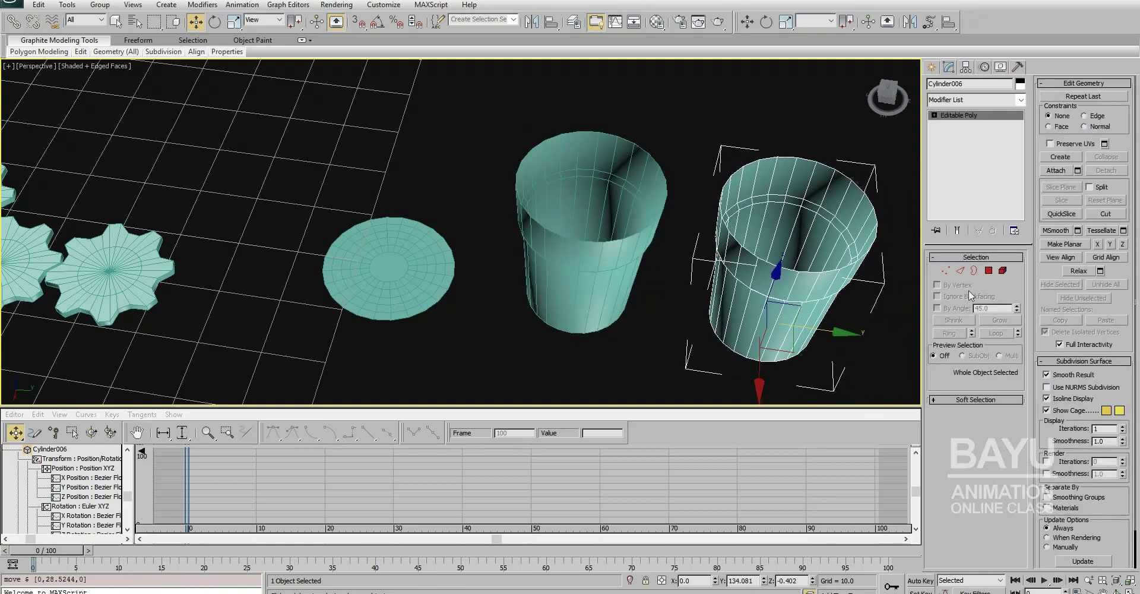
Step: In Vertex mode, select all of Cylinder006's vertices and uniformly scale them flat along Z
{"action": "left_click", "coordinate": [946, 271]}
{"action": "mouse_move", "coordinate": [667, 308]}
{"action": "middle_mouse_down"}
{"action": "mouse_move", "coordinate": [458, 265]}
{"action": "mouse_move", "coordinate": [542, 283]}
{"action": "mouse_move", "coordinate": [547, 252]}
{"action": "mouse_move", "coordinate": [559, 255]}
{"action": "middle_mouse_up"}
{"action": "left_click_drag", "start_coordinate": [690, 103], "coordinate": [468, 362]}
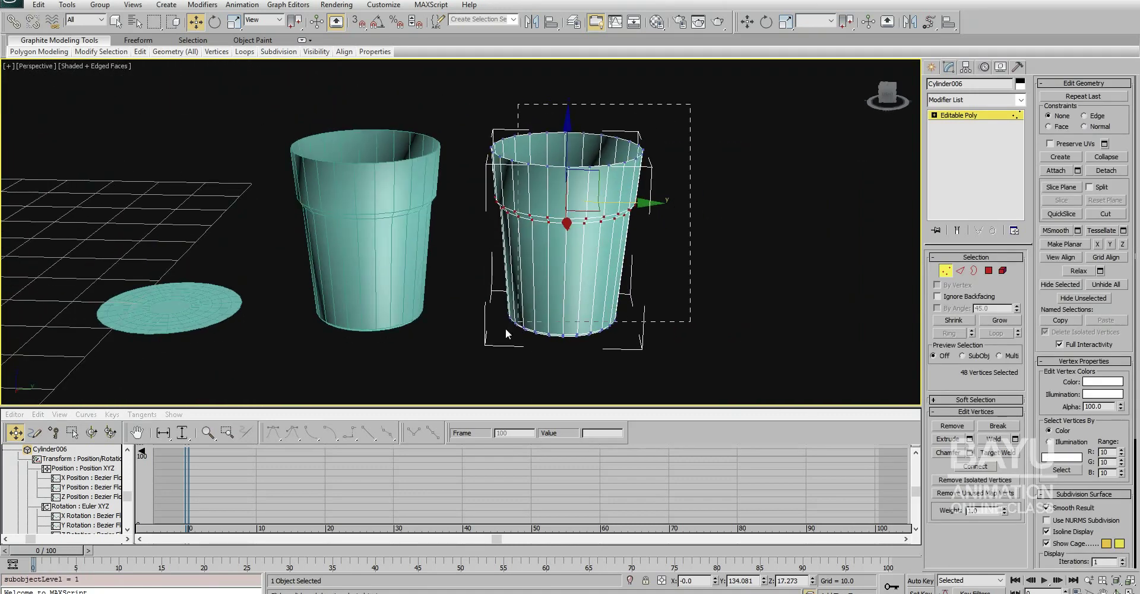
{"action": "left_click", "coordinate": [234, 22]}
{"action": "middle_click_drag", "start_coordinate": [666, 240], "coordinate": [681, 226], "text": "alt"}
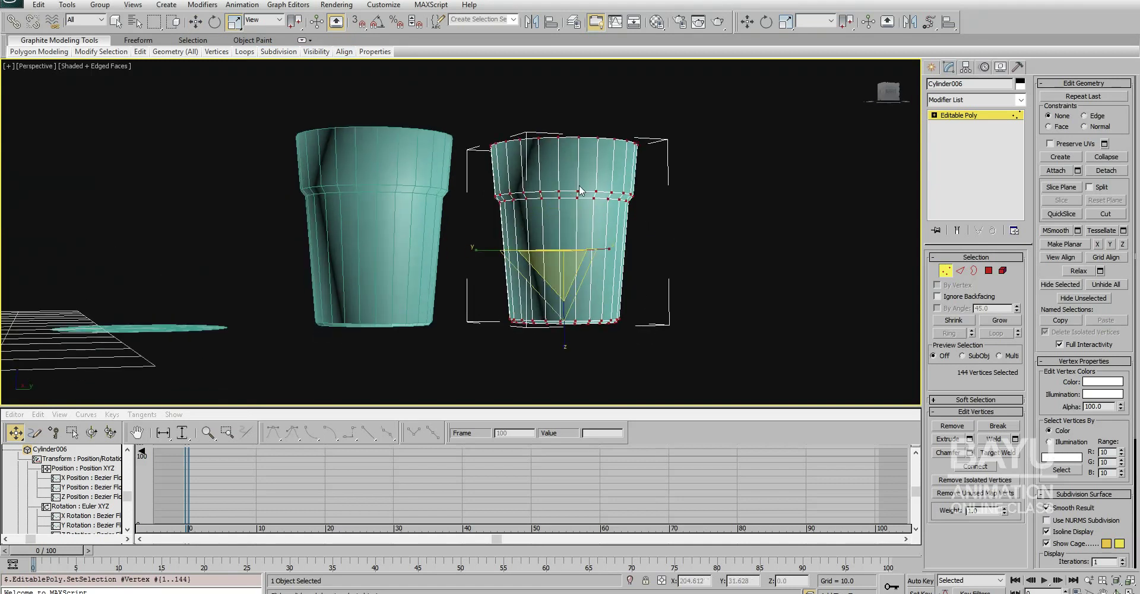
{"action": "mouse_move", "coordinate": [564, 235]}
{"action": "left_mouse_down"}
{"action": "mouse_move", "coordinate": [572, 255]}
{"action": "mouse_move", "coordinate": [553, 211]}
{"action": "mouse_move", "coordinate": [562, 121]}
{"action": "left_mouse_up"}
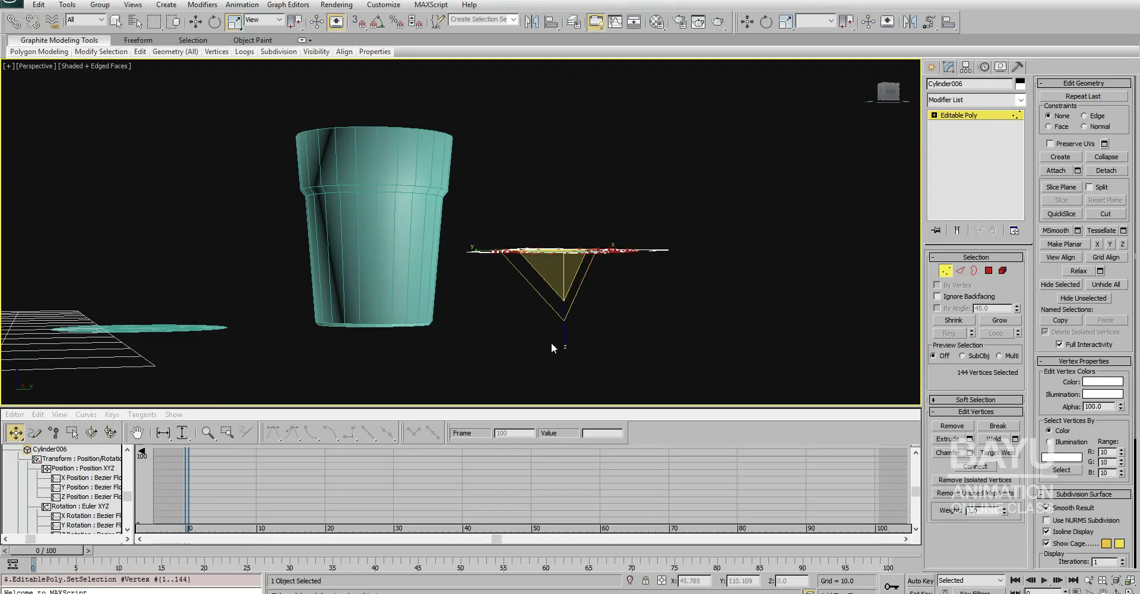
{"action": "mouse_move", "coordinate": [741, 126]}
{"action": "middle_mouse_down", "text": "alt"}
{"action": "mouse_move", "coordinate": [700, 262]}
{"action": "mouse_move", "coordinate": [607, 265]}
{"action": "middle_mouse_up", "text": "alt"}
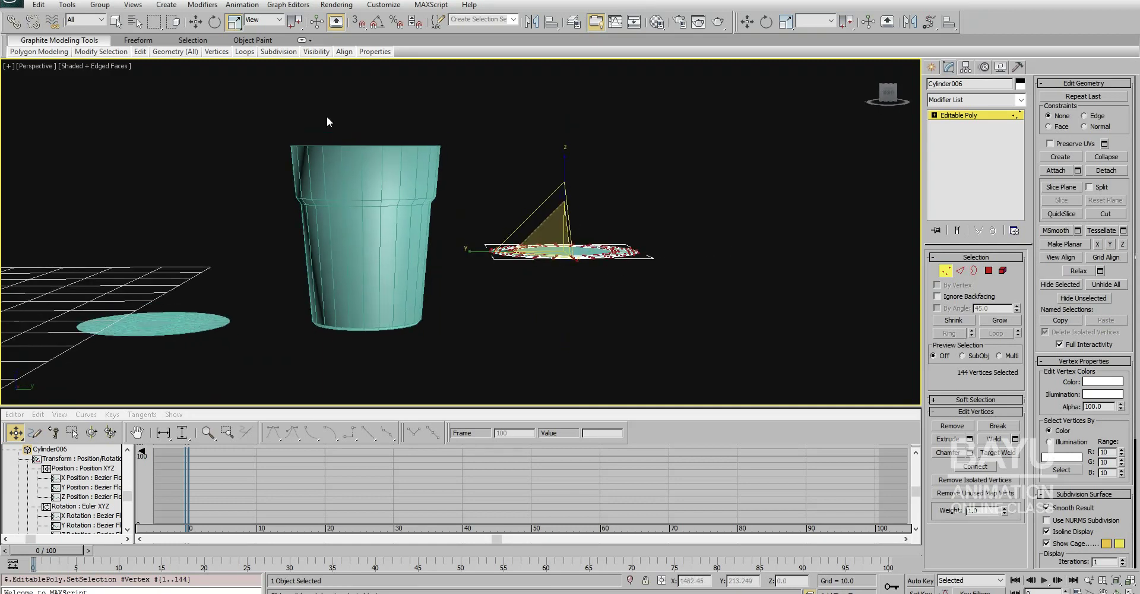
{"action": "left_click", "coordinate": [196, 22]}
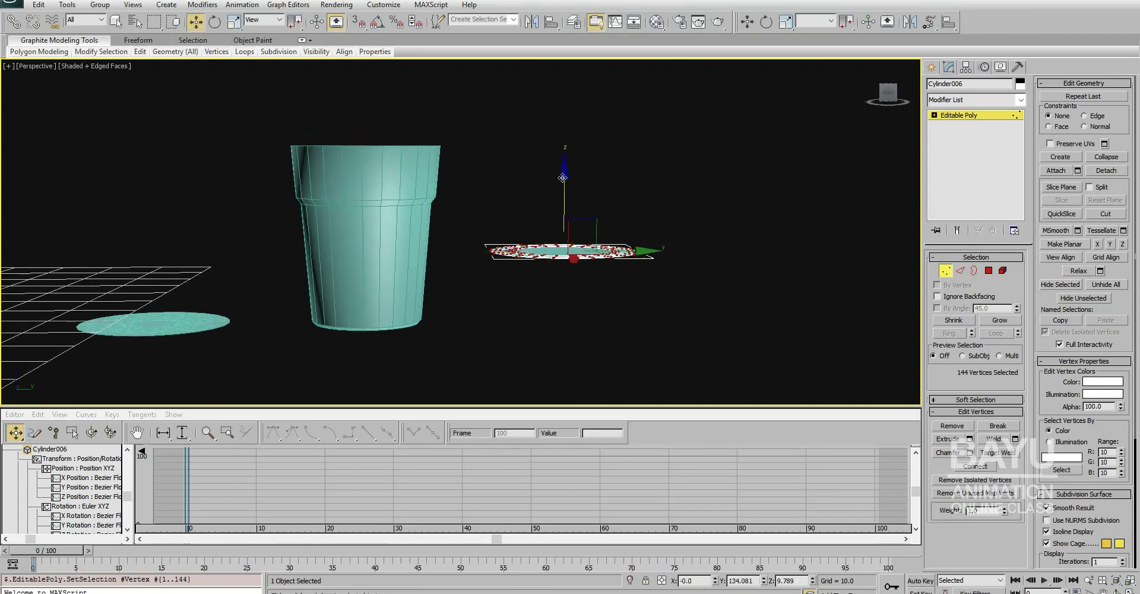
{"action": "left_click", "coordinate": [44, 65]}
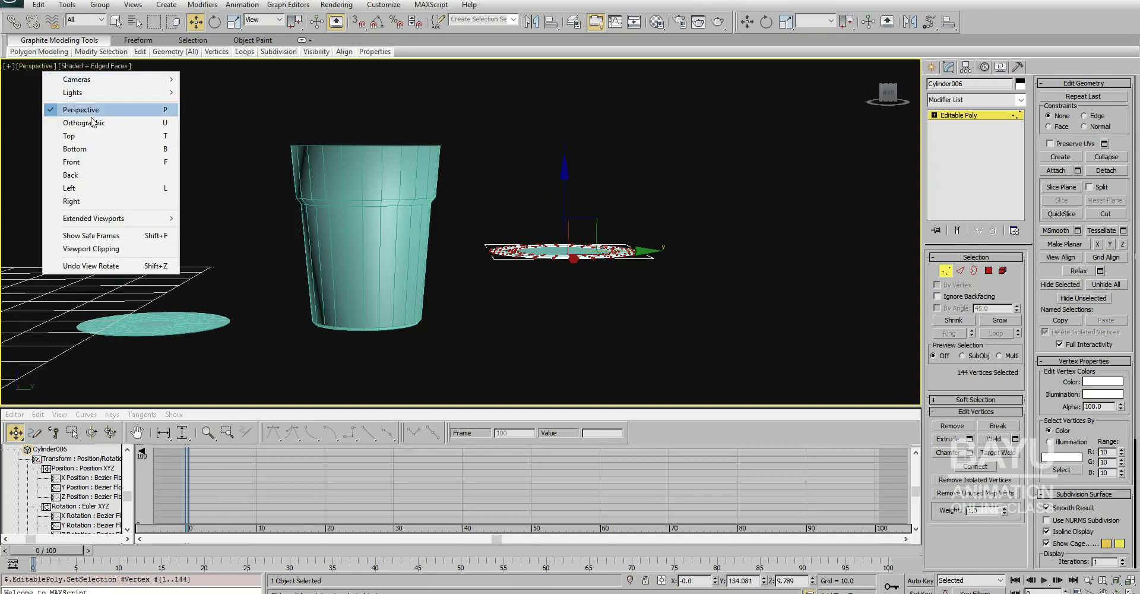
Step: Switch the viewport to the Left view and frame the flattened disc and the cup's base
{"action": "left_click", "coordinate": [84, 162]}
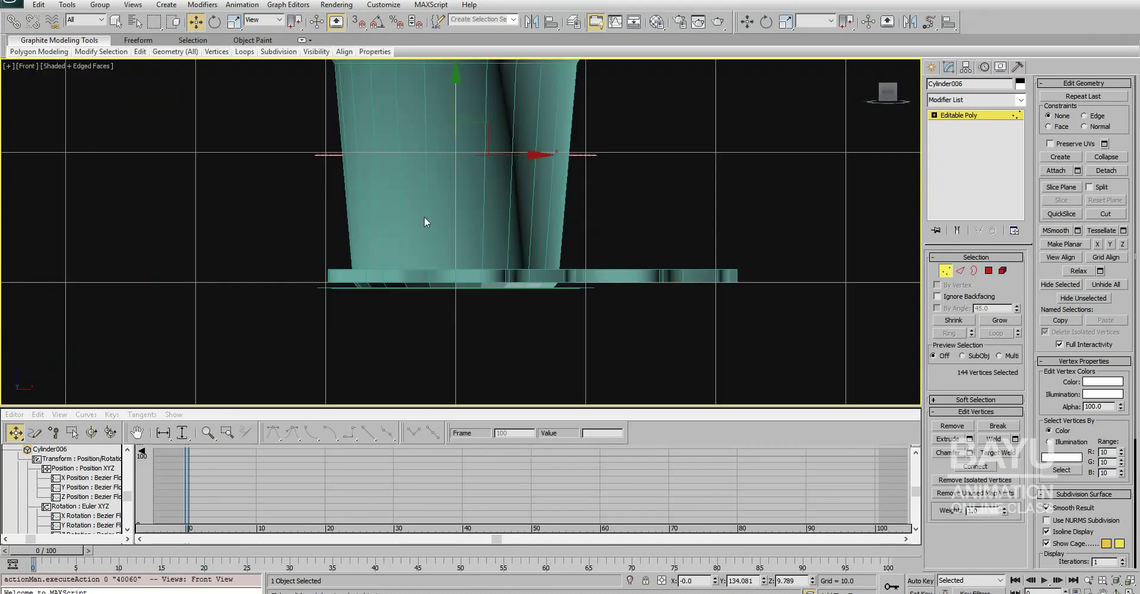
{"action": "left_click", "coordinate": [55, 67]}
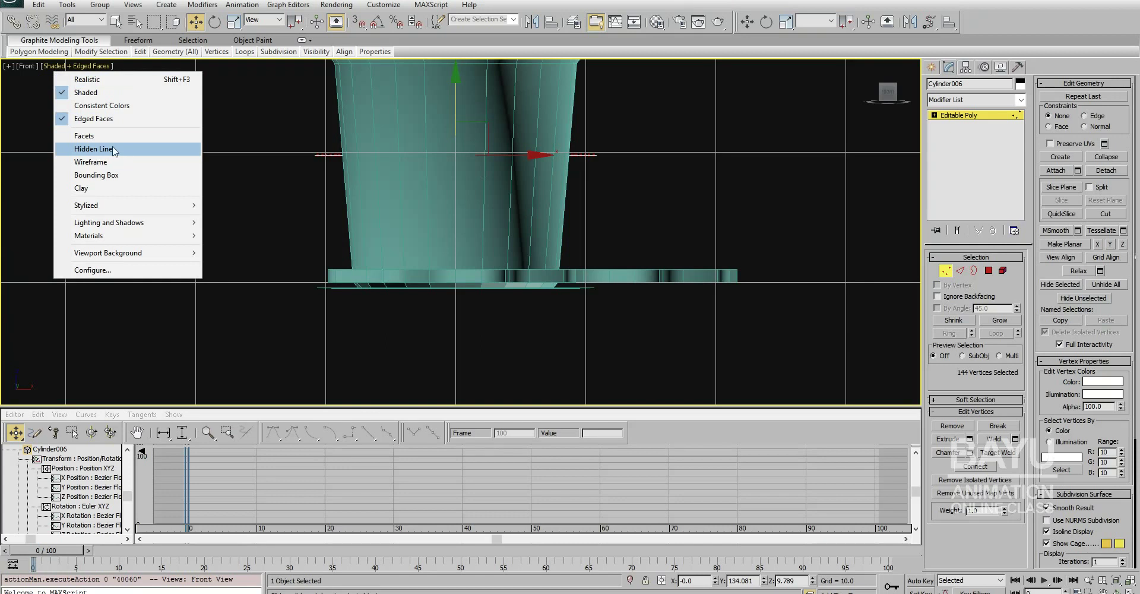
{"action": "left_click", "coordinate": [30, 69]}
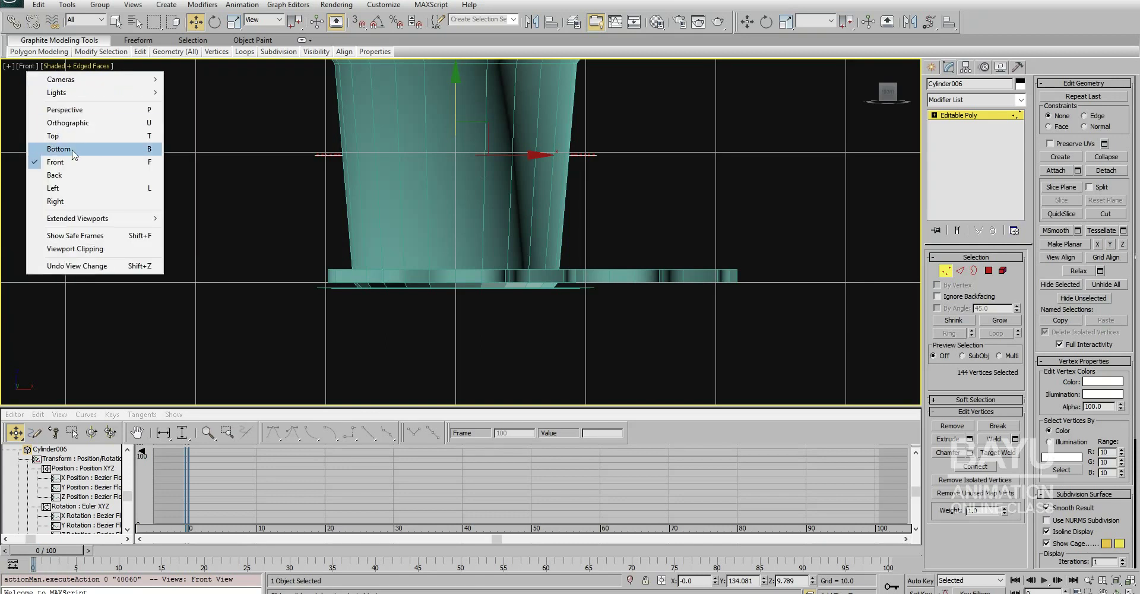
{"action": "left_click", "coordinate": [81, 188]}
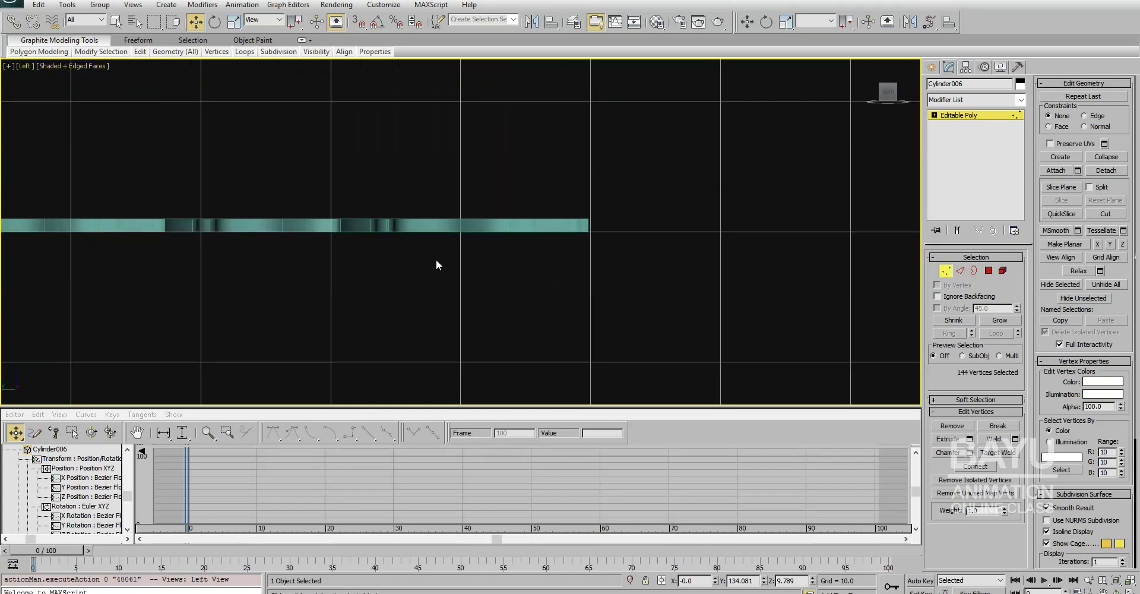
{"action": "scroll", "coordinate": [404, 310], "scroll_direction": "down", "scroll_amount": 3}
{"action": "scroll", "coordinate": [333, 309], "scroll_direction": "down", "scroll_amount": 2}
{"action": "mouse_move", "coordinate": [267, 308]}
{"action": "middle_mouse_down"}
{"action": "mouse_move", "coordinate": [491, 303]}
{"action": "mouse_move", "coordinate": [564, 348]}
{"action": "middle_mouse_up"}
{"action": "scroll", "coordinate": [481, 296], "scroll_direction": "up", "scroll_amount": 5}
{"action": "scroll", "coordinate": [563, 348], "scroll_direction": "up", "scroll_amount": 1}
{"action": "scroll", "coordinate": [491, 331], "scroll_direction": "down", "scroll_amount": 3}
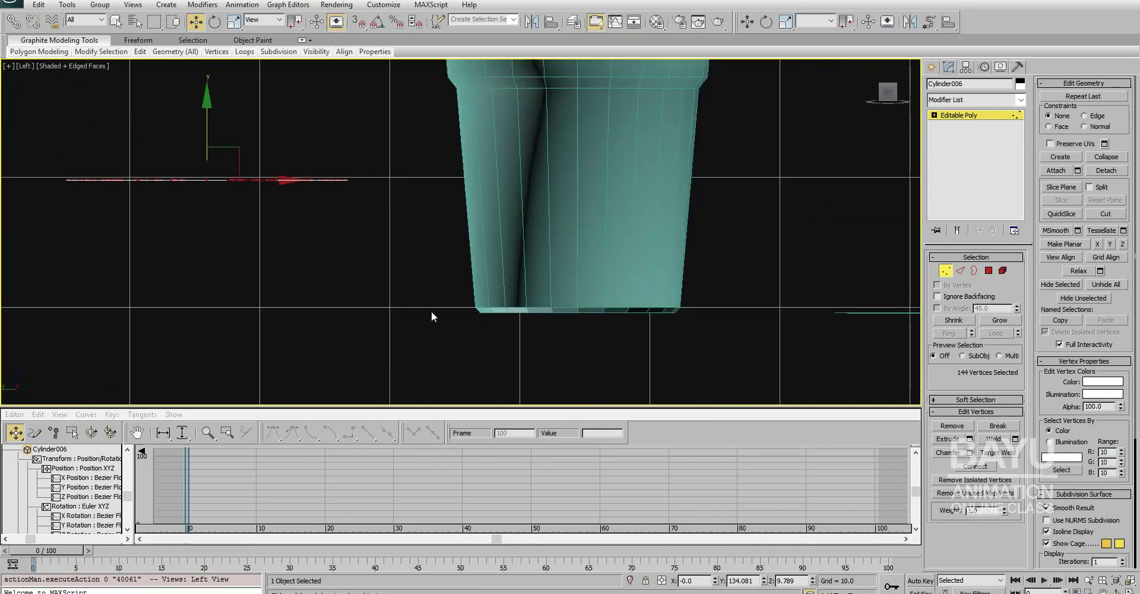
{"action": "middle_click_drag", "start_coordinate": [433, 313], "coordinate": [311, 166]}
Step: Move the disc's vertices down about 10.19 to the cup's base, exit Vertex mode, and hide the curve editor
{"action": "left_click_drag", "start_coordinate": [243, 141], "coordinate": [278, 273]}
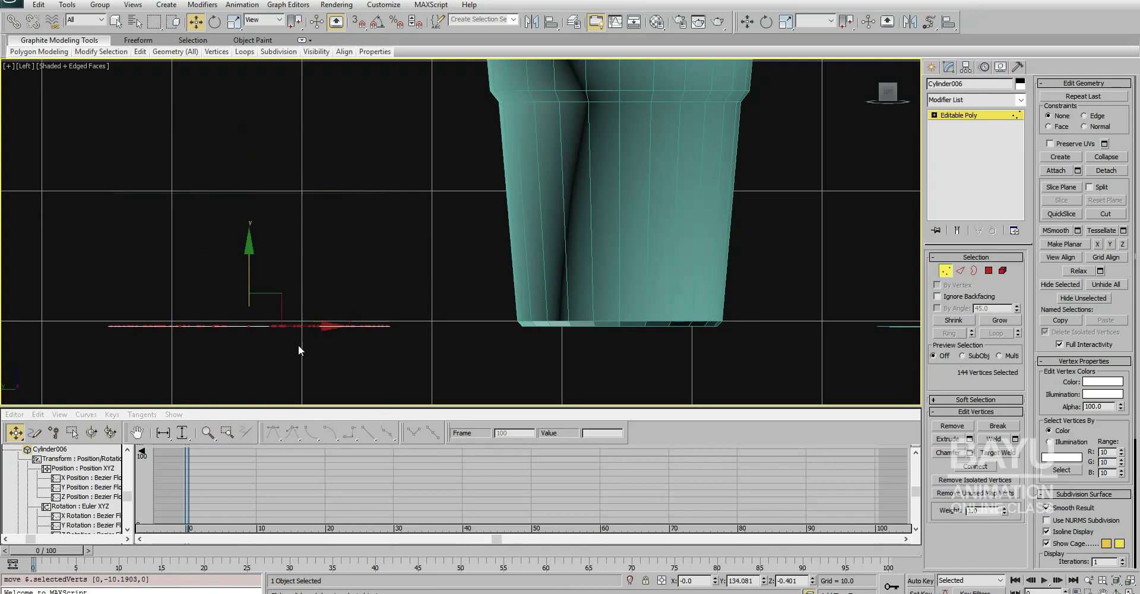
{"action": "left_click", "coordinate": [946, 271]}
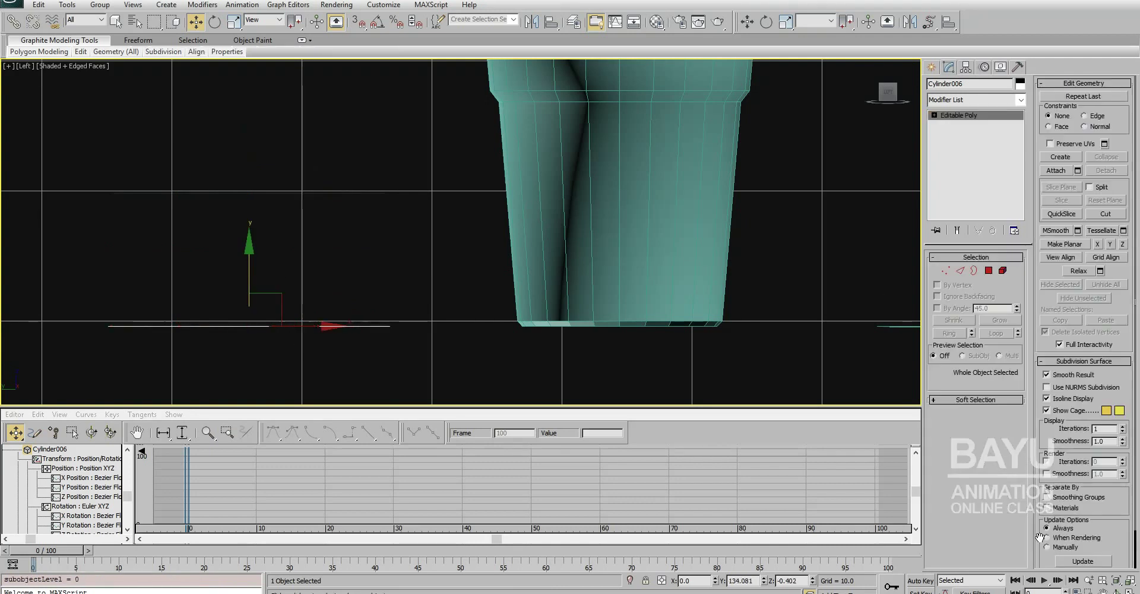
{"action": "left_click", "coordinate": [13, 564]}
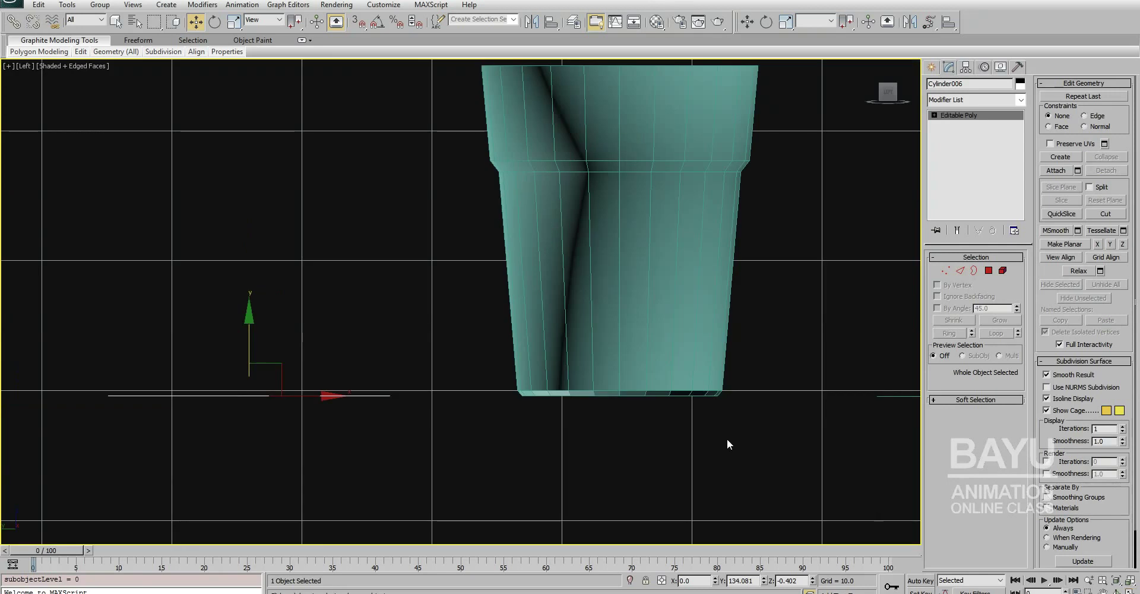
Step: Return the viewport to Perspective, frame the cup and both discs, and select the left disc
{"action": "left_click", "coordinate": [23, 67]}
{"action": "left_click", "coordinate": [59, 109]}
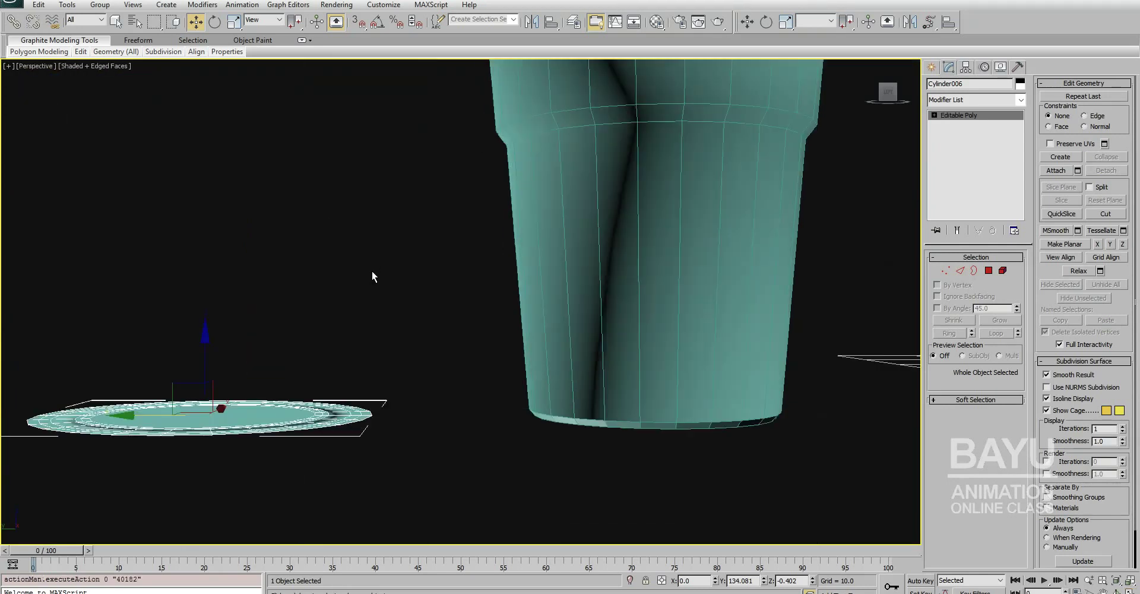
{"action": "middle_click_drag", "start_coordinate": [373, 276], "coordinate": [570, 282], "text": "alt"}
{"action": "scroll", "coordinate": [532, 277], "scroll_direction": "down", "scroll_amount": 3}
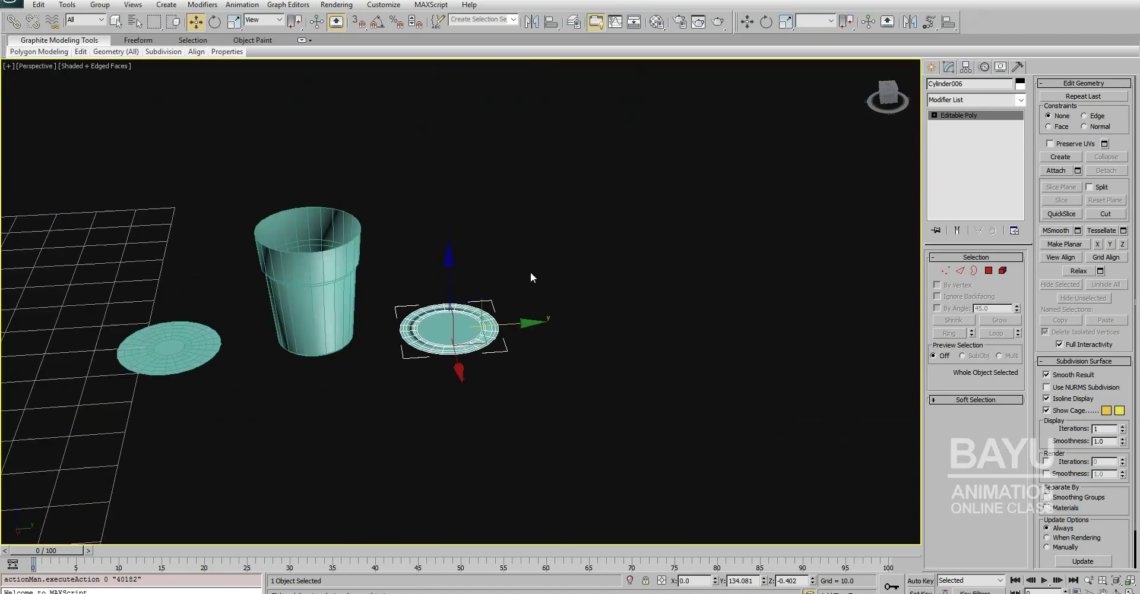
{"action": "scroll", "coordinate": [425, 357], "scroll_direction": "down", "scroll_amount": 2}
{"action": "scroll", "coordinate": [425, 357], "scroll_direction": "up", "scroll_amount": 5}
{"action": "mouse_move", "coordinate": [443, 354]}
{"action": "middle_mouse_down"}
{"action": "mouse_move", "coordinate": [434, 361]}
{"action": "mouse_move", "coordinate": [598, 377]}
{"action": "middle_mouse_up"}
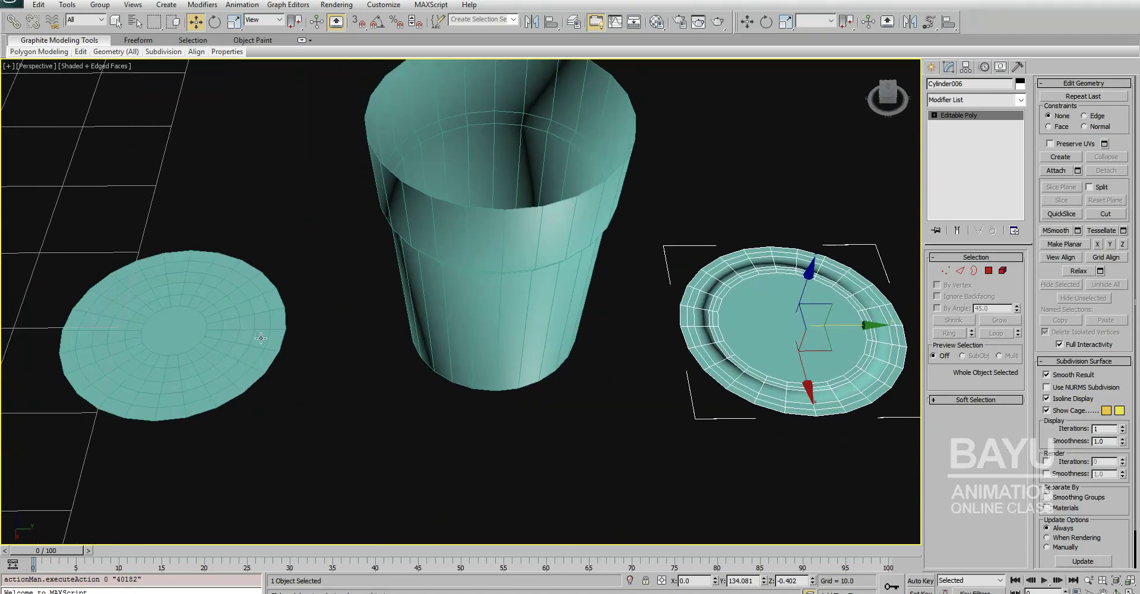
{"action": "left_click", "coordinate": [265, 366]}
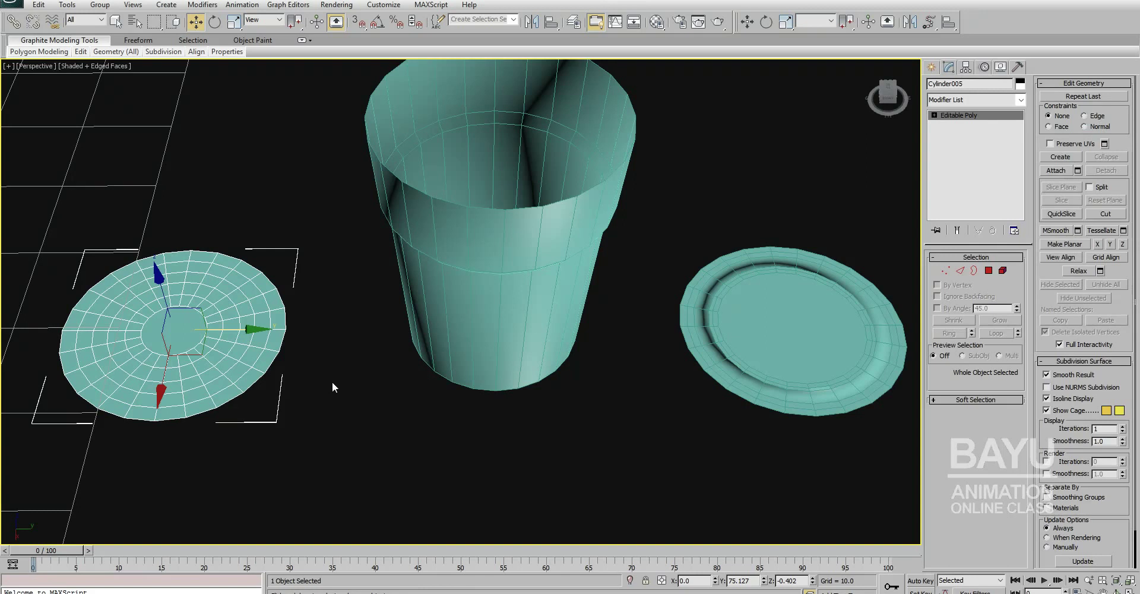
Step: Reselect the left disc, Cylinder005, and apply a Morpher modifier from the Modifier List
{"action": "middle_click_drag", "start_coordinate": [333, 383], "coordinate": [416, 399]}
{"action": "left_click", "coordinate": [297, 412]}
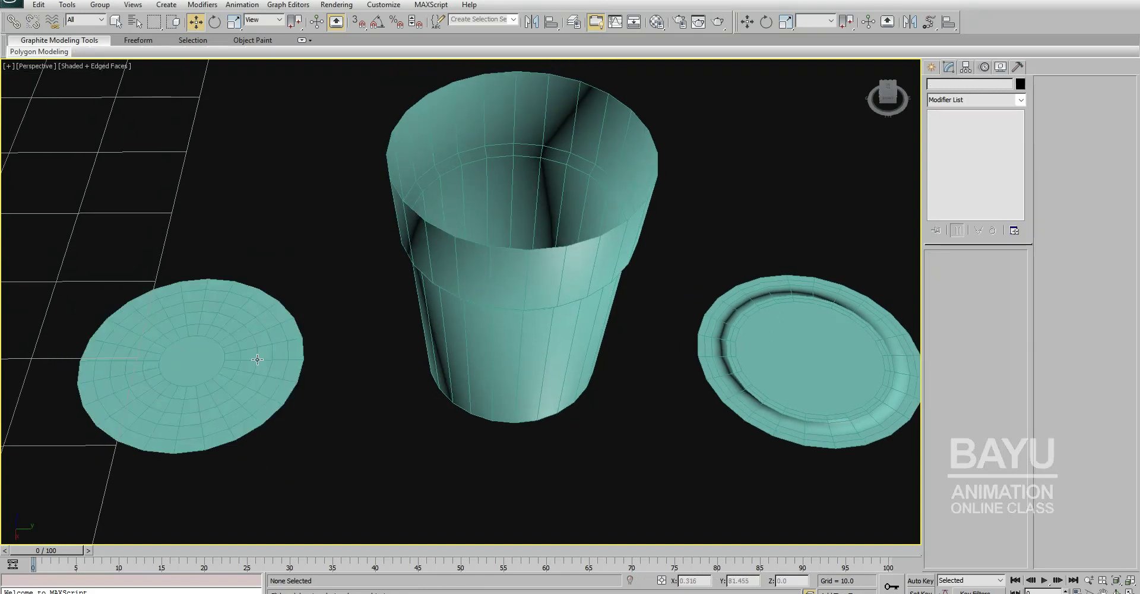
{"action": "left_click", "coordinate": [178, 400]}
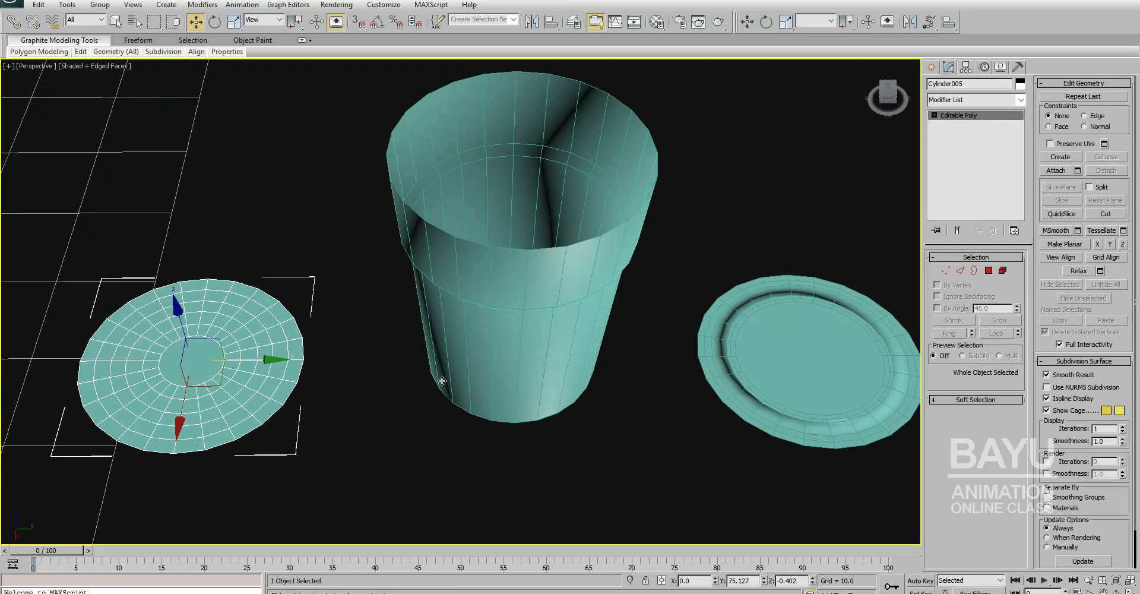
{"action": "left_click", "coordinate": [1022, 99]}
{"action": "scroll", "coordinate": [1023, 104], "scroll_direction": "down", "scroll_amount": 4}
{"action": "scroll", "coordinate": [1023, 104], "scroll_direction": "down", "scroll_amount": 4}
{"action": "scroll", "coordinate": [1022, 104], "scroll_direction": "down", "scroll_amount": 4}
{"action": "scroll", "coordinate": [1023, 104], "scroll_direction": "down", "scroll_amount": 4}
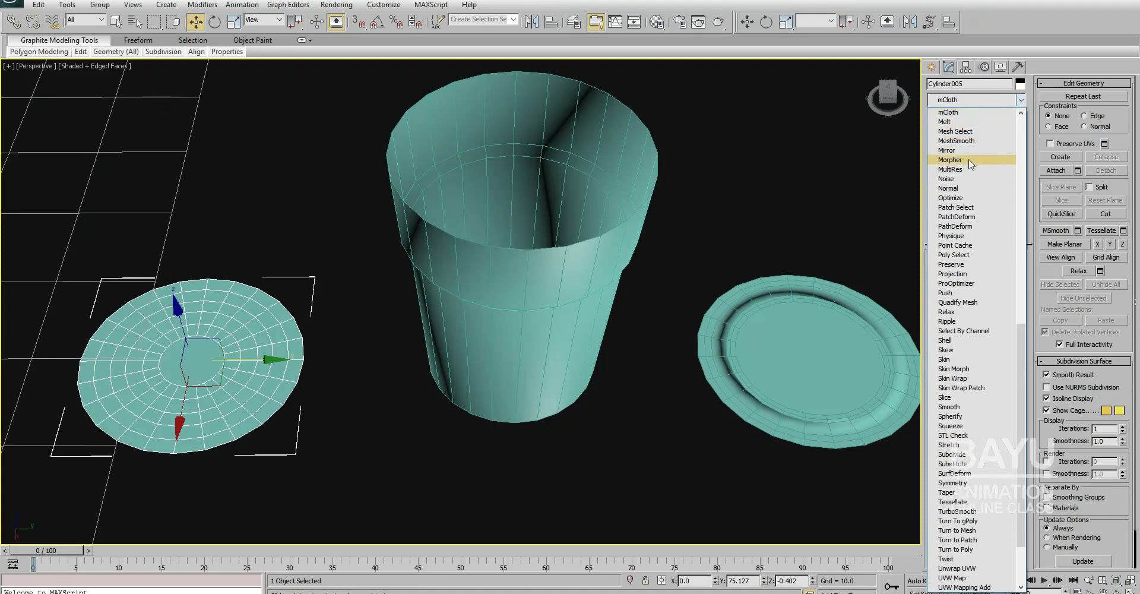
{"action": "left_click", "coordinate": [980, 159]}
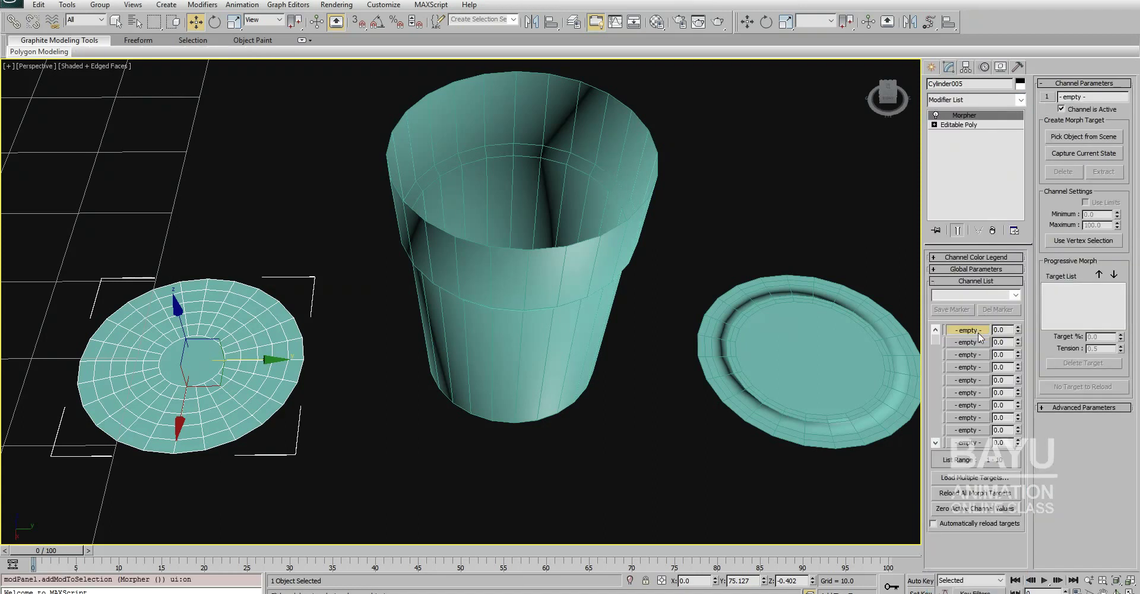
Step: Assign the cup, Cylinder004, as the target of Morpher channel 1 on Cylinder005
{"action": "left_click_drag", "start_coordinate": [936, 336], "coordinate": [936, 432]}
{"action": "left_click_drag", "start_coordinate": [937, 433], "coordinate": [923, 322]}
{"action": "left_click", "coordinate": [968, 342]}
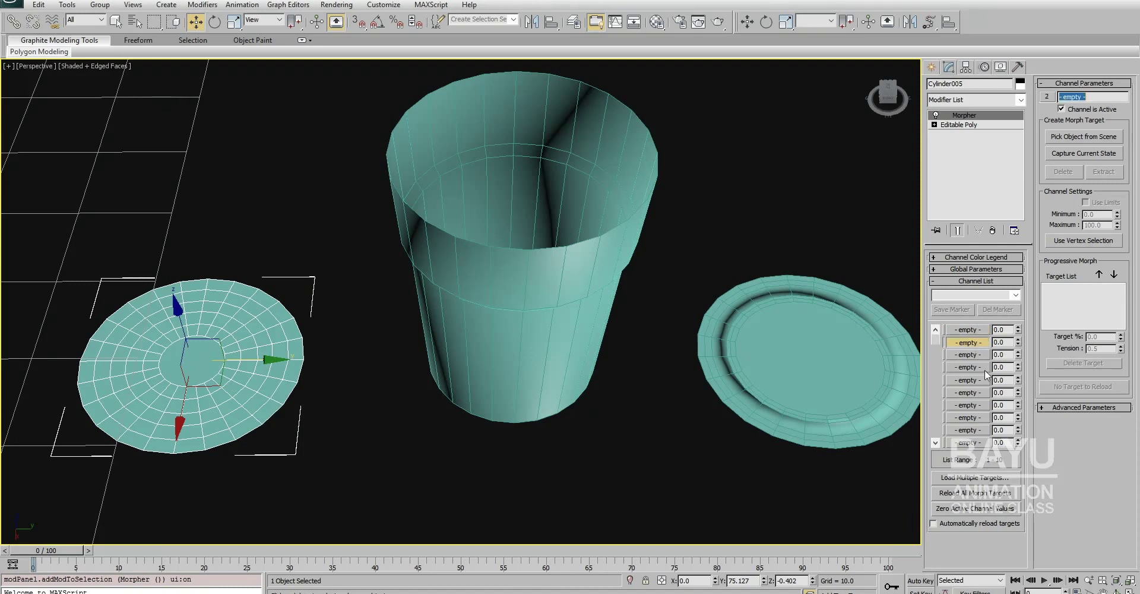
{"action": "left_click", "coordinate": [967, 330]}
{"action": "left_click", "coordinate": [1107, 137]}
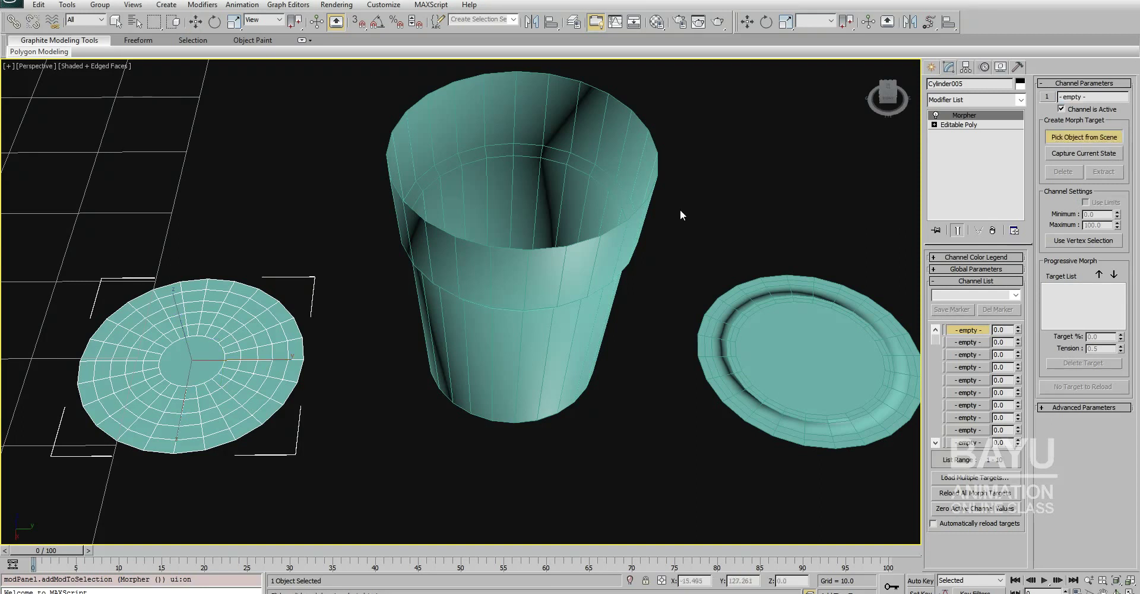
{"action": "left_click", "coordinate": [564, 143]}
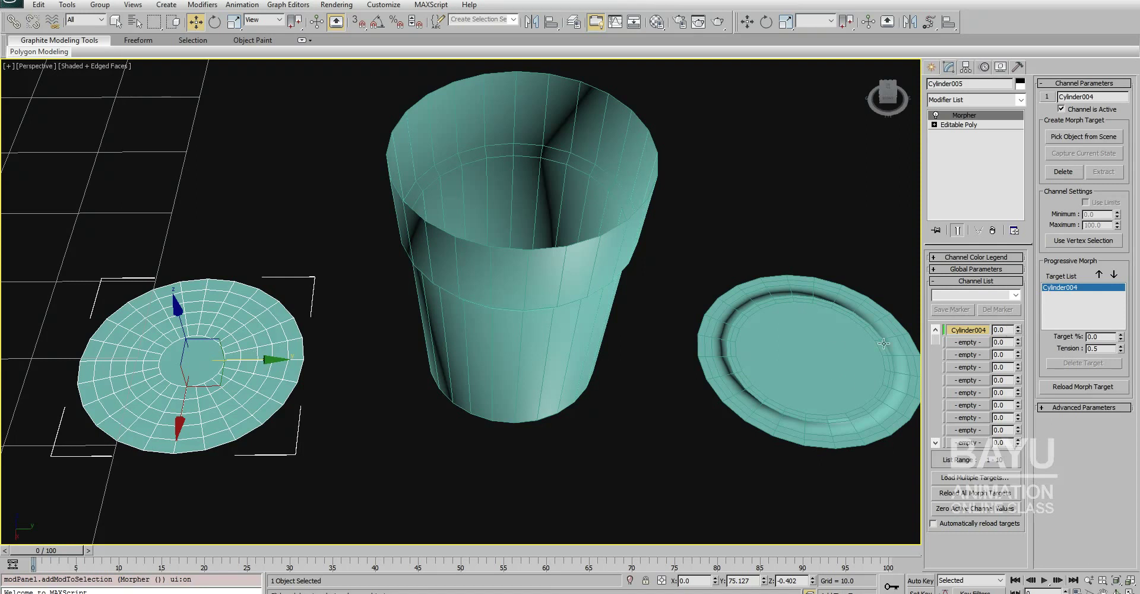
Step: Raise the Cylinder004 morph channel to 100 so the left disc takes the cup shape
{"action": "left_click_drag", "start_coordinate": [1016, 338], "coordinate": [1010, 233]}
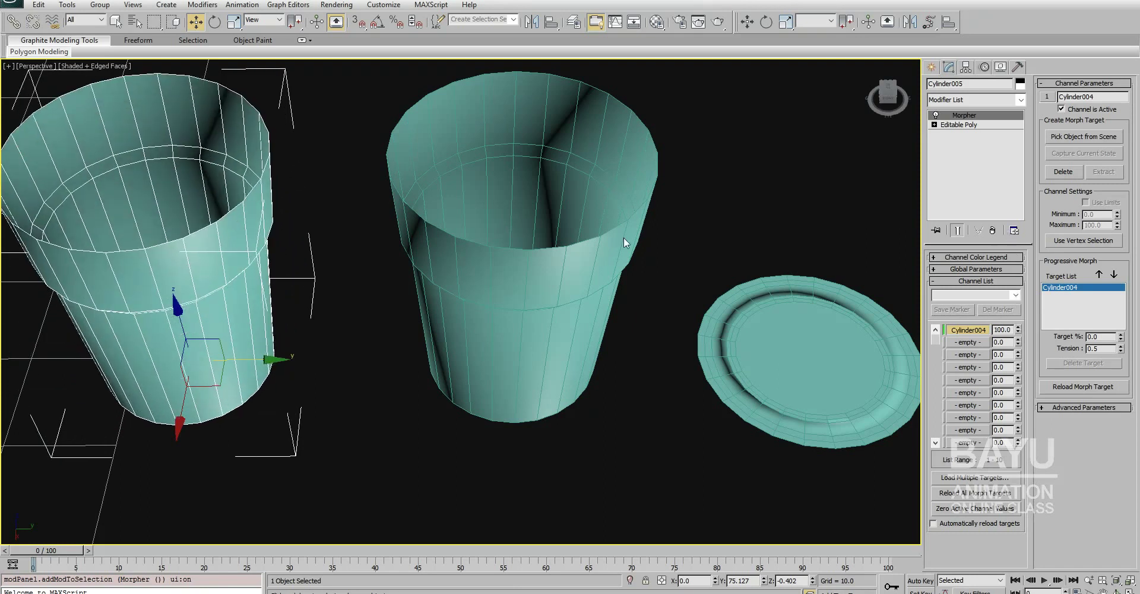
{"action": "scroll", "coordinate": [561, 330], "scroll_direction": "up", "scroll_amount": 3}
{"action": "scroll", "coordinate": [561, 330], "scroll_direction": "down", "scroll_amount": 5}
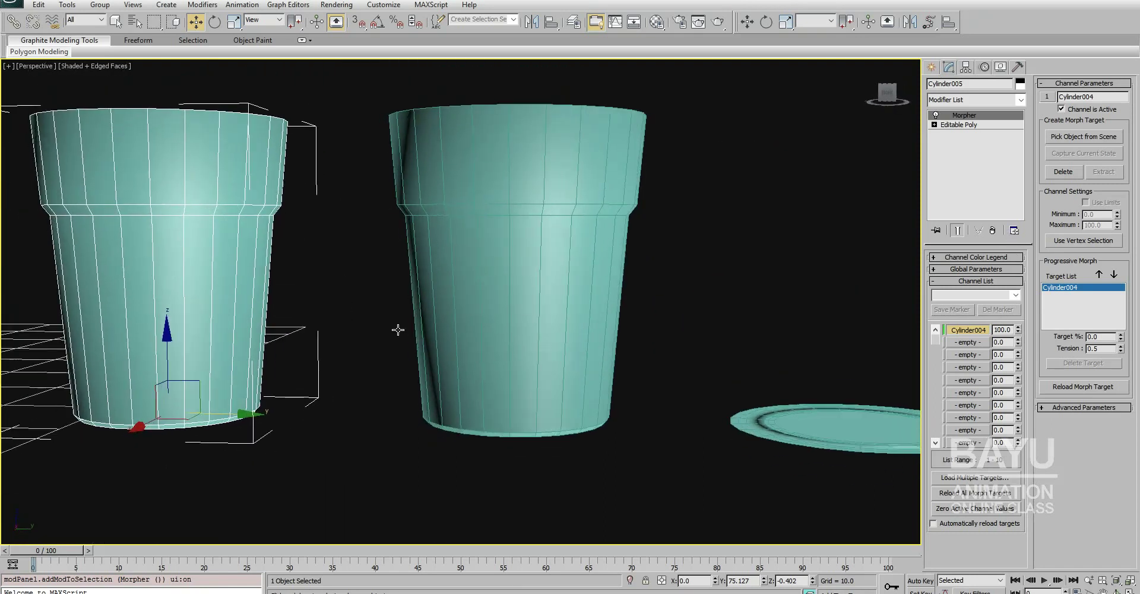
{"action": "middle_click_drag", "start_coordinate": [399, 326], "coordinate": [545, 357]}
{"action": "scroll", "coordinate": [503, 423], "scroll_direction": "up", "scroll_amount": 2}
{"action": "middle_click_drag", "start_coordinate": [504, 423], "coordinate": [523, 409], "text": "alt"}
{"action": "left_click_drag", "start_coordinate": [1019, 333], "coordinate": [1004, 280]}
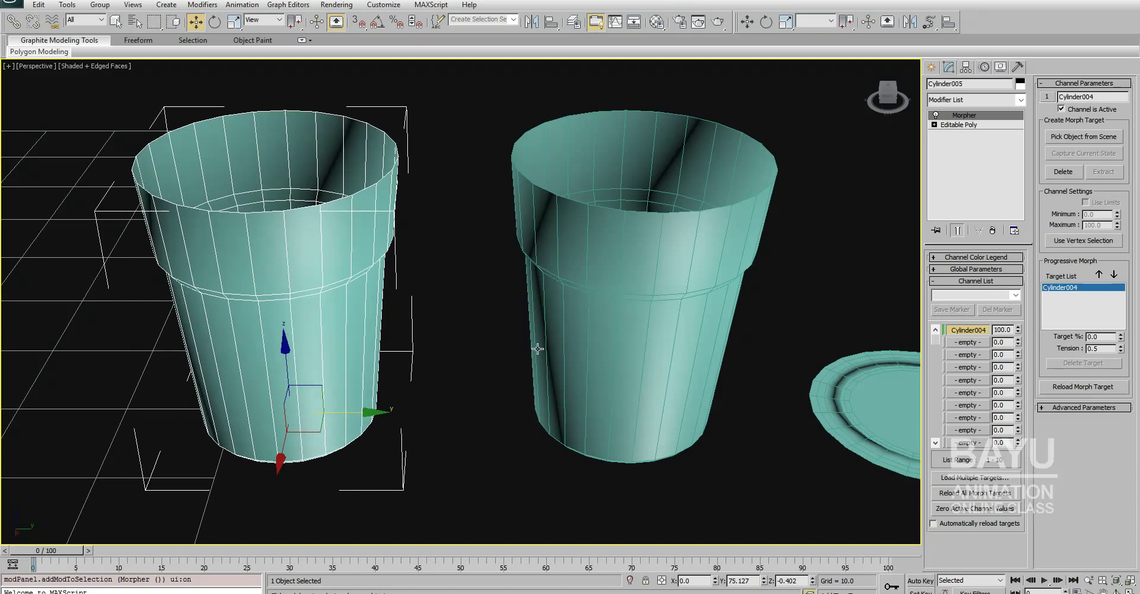
Step: Pan the view to bring in the rimmed plate on the right and select it
{"action": "scroll", "coordinate": [509, 398], "scroll_direction": "down", "scroll_amount": 2}
{"action": "scroll", "coordinate": [508, 398], "scroll_direction": "down", "scroll_amount": 2}
{"action": "middle_click_drag", "start_coordinate": [567, 403], "coordinate": [467, 476]}
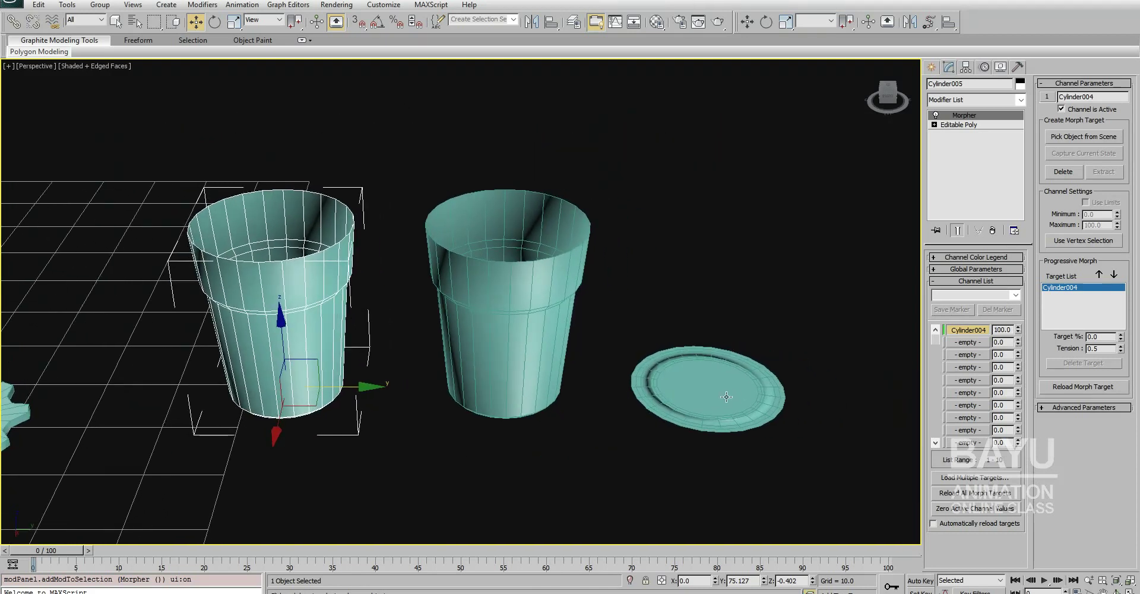
{"action": "left_click", "coordinate": [726, 396]}
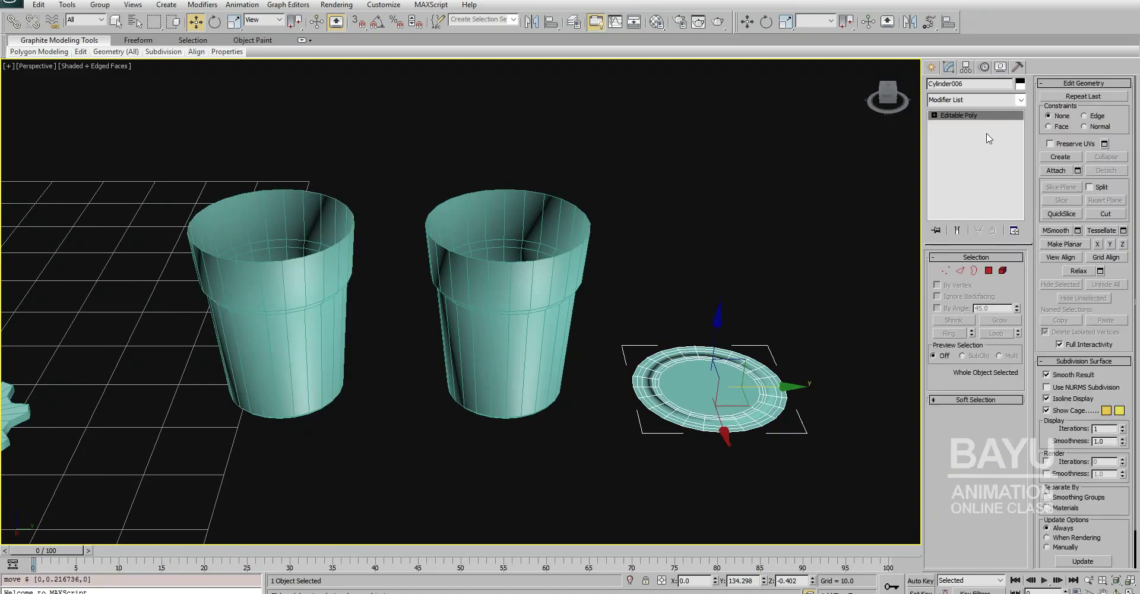
Step: Add a Morpher modifier to the rimmed plate, Cylinder006, and pick the cup Cylinder004 as its first target
{"action": "left_click", "coordinate": [1024, 100]}
{"action": "key", "text": "m"}
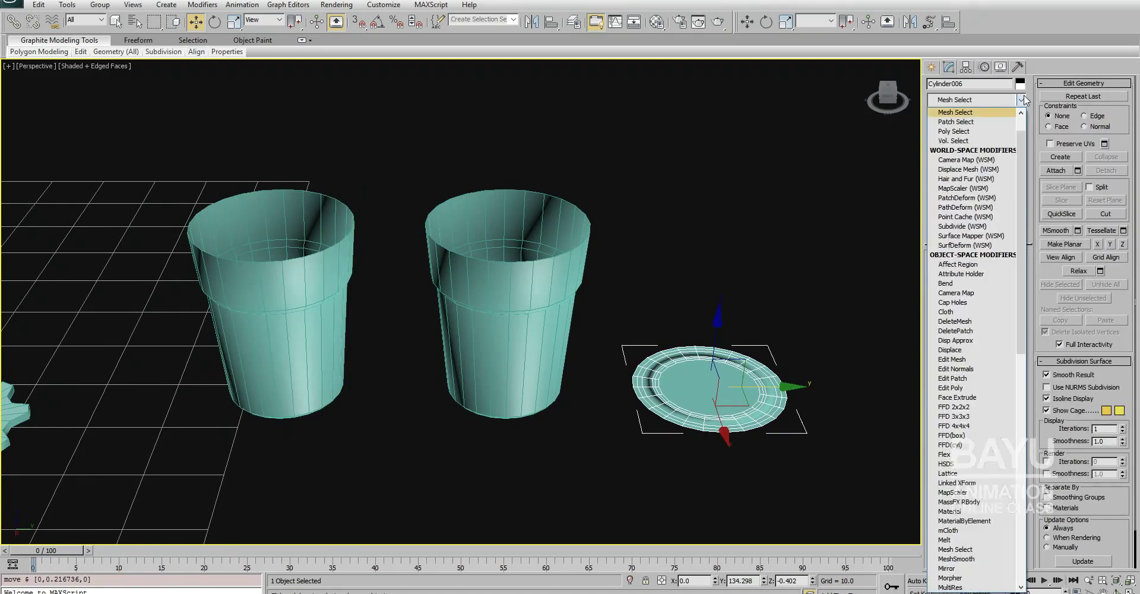
{"action": "scroll", "coordinate": [971, 152], "scroll_direction": "down", "scroll_amount": 5}
{"action": "scroll", "coordinate": [972, 152], "scroll_direction": "down", "scroll_amount": 5}
{"action": "scroll", "coordinate": [971, 152], "scroll_direction": "down", "scroll_amount": 5}
{"action": "left_click", "coordinate": [972, 150]}
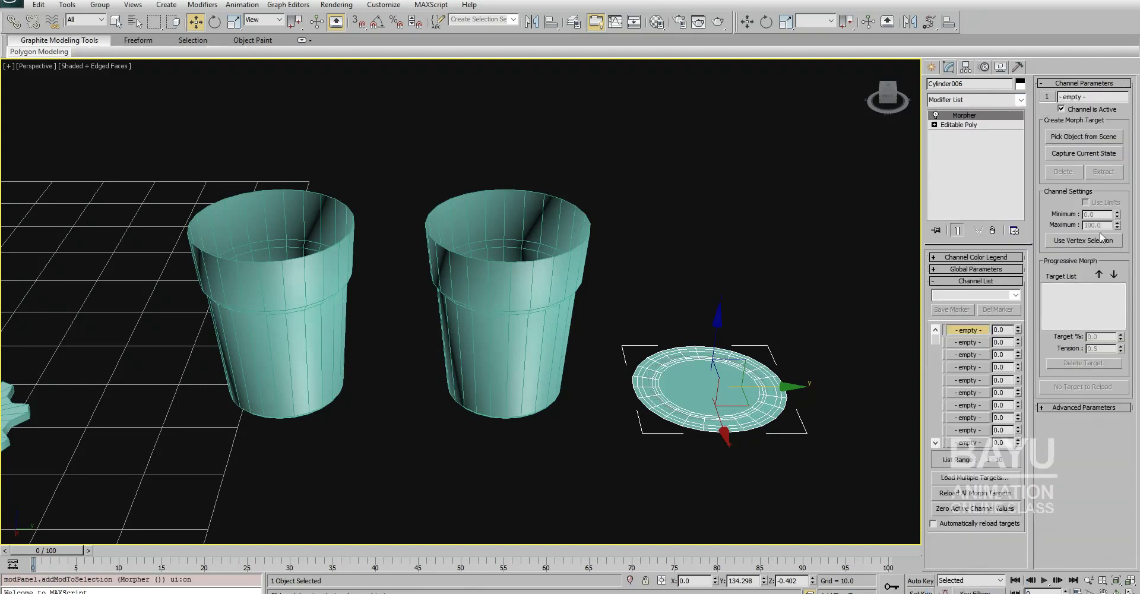
{"action": "left_click", "coordinate": [1074, 140]}
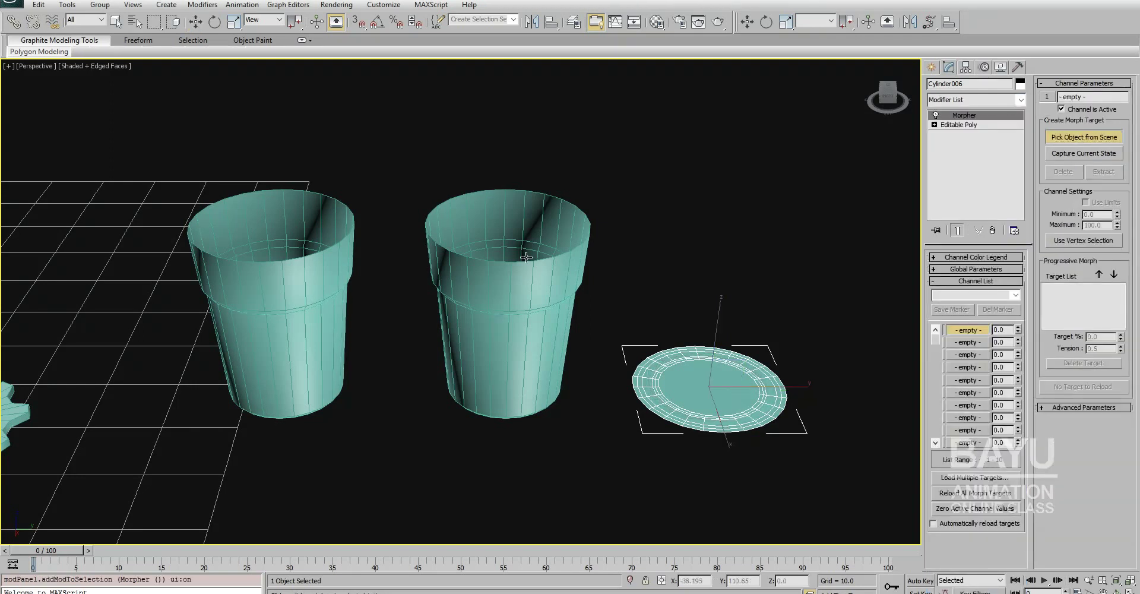
{"action": "left_click", "coordinate": [749, 386]}
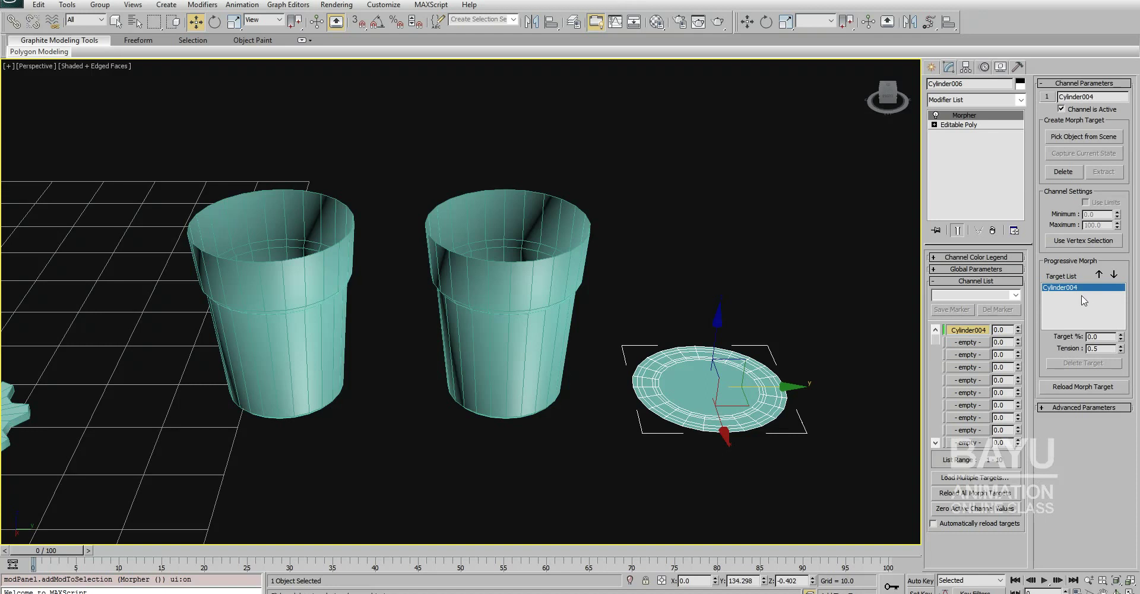
Step: Set the plate's Cylinder004 morph channel to 57 so it forms a shallow cup
{"action": "left_click_drag", "start_coordinate": [1019, 334], "coordinate": [1026, 231]}
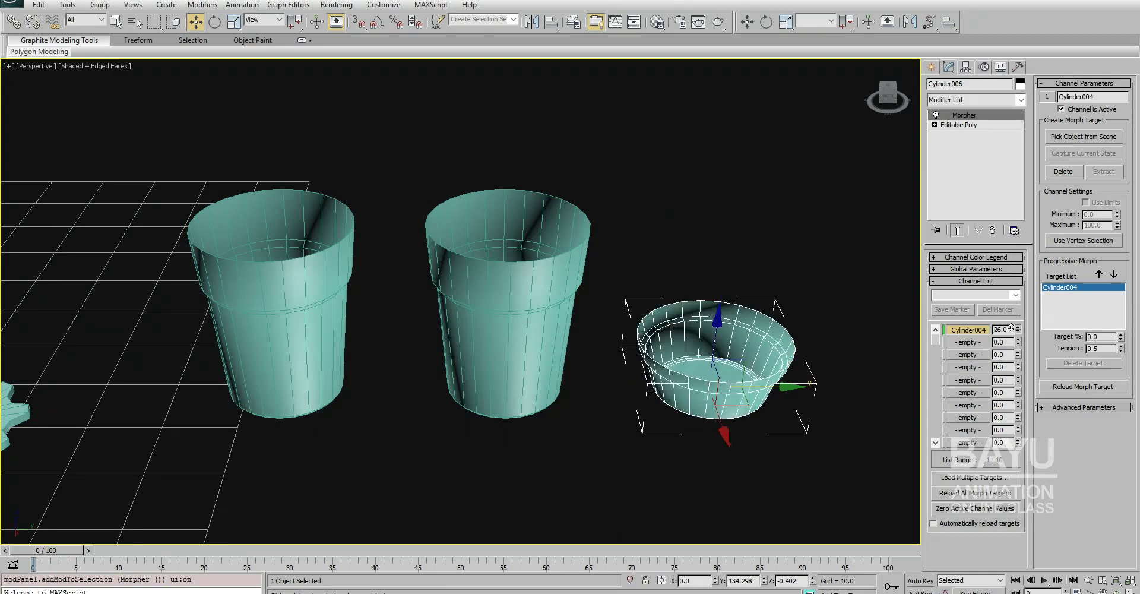
{"action": "mouse_move", "coordinate": [1026, 231]}
{"action": "left_mouse_down"}
{"action": "mouse_move", "coordinate": [1019, 361]}
{"action": "mouse_move", "coordinate": [1043, 240]}
{"action": "mouse_move", "coordinate": [1062, 295]}
{"action": "left_mouse_up"}
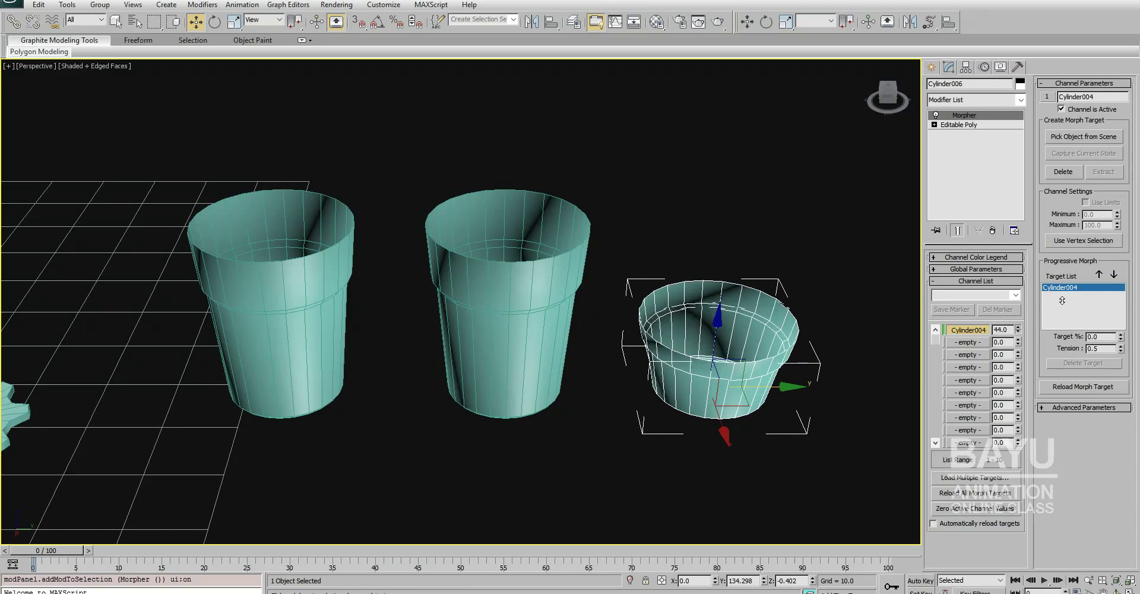
{"action": "mouse_move", "coordinate": [598, 423]}
{"action": "middle_mouse_down"}
{"action": "mouse_move", "coordinate": [606, 432]}
{"action": "mouse_move", "coordinate": [590, 432]}
{"action": "middle_mouse_up"}
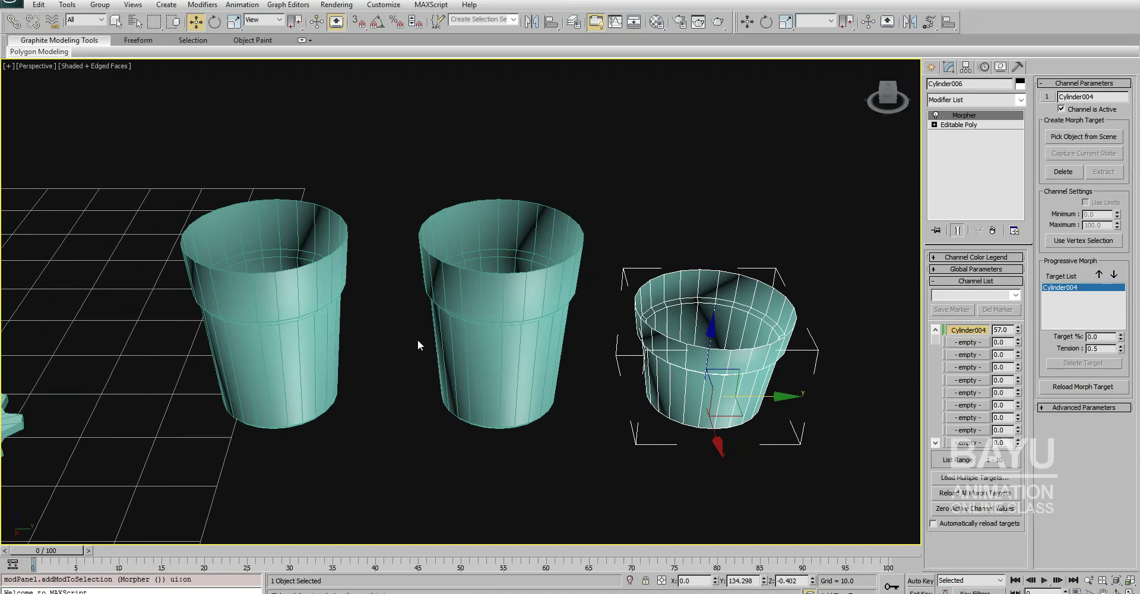
{"action": "middle_click_drag", "start_coordinate": [409, 438], "coordinate": [405, 450]}
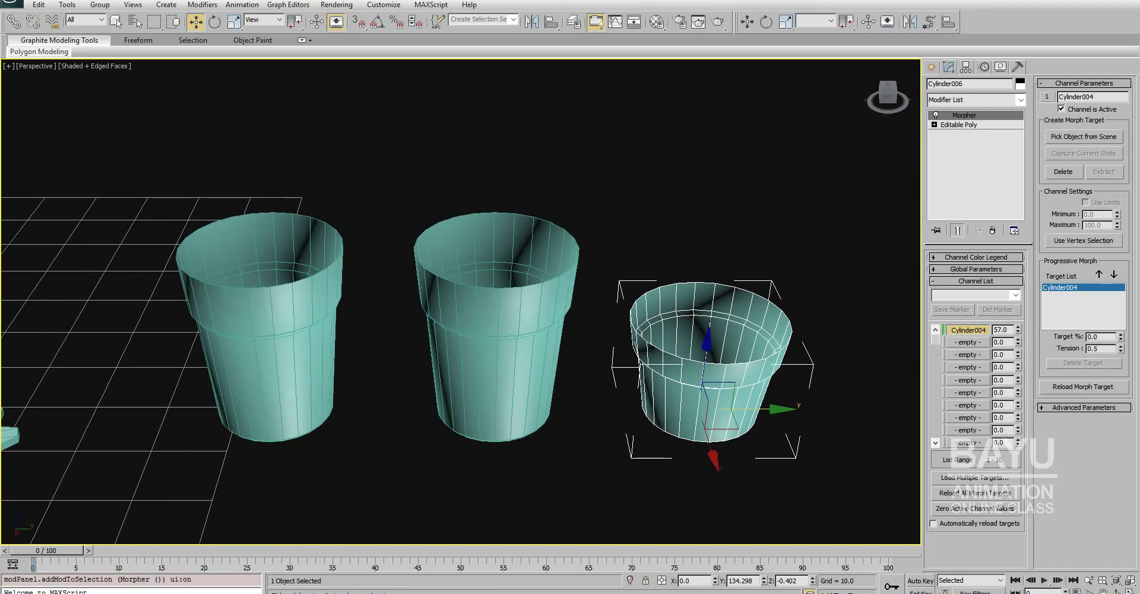
{"action": "right_click", "coordinate": [997, 525]}
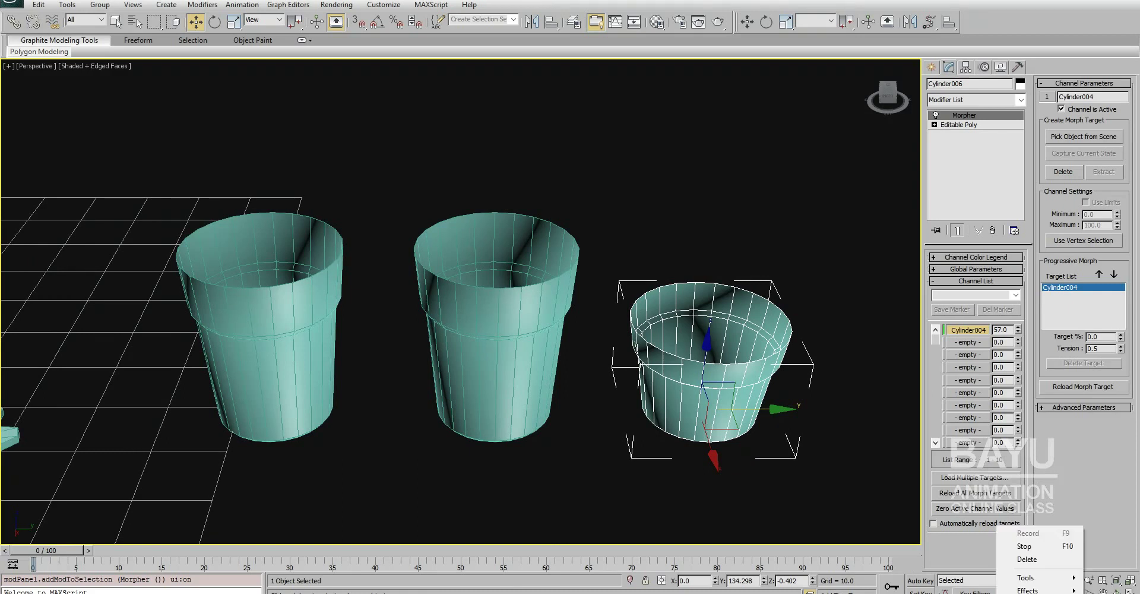